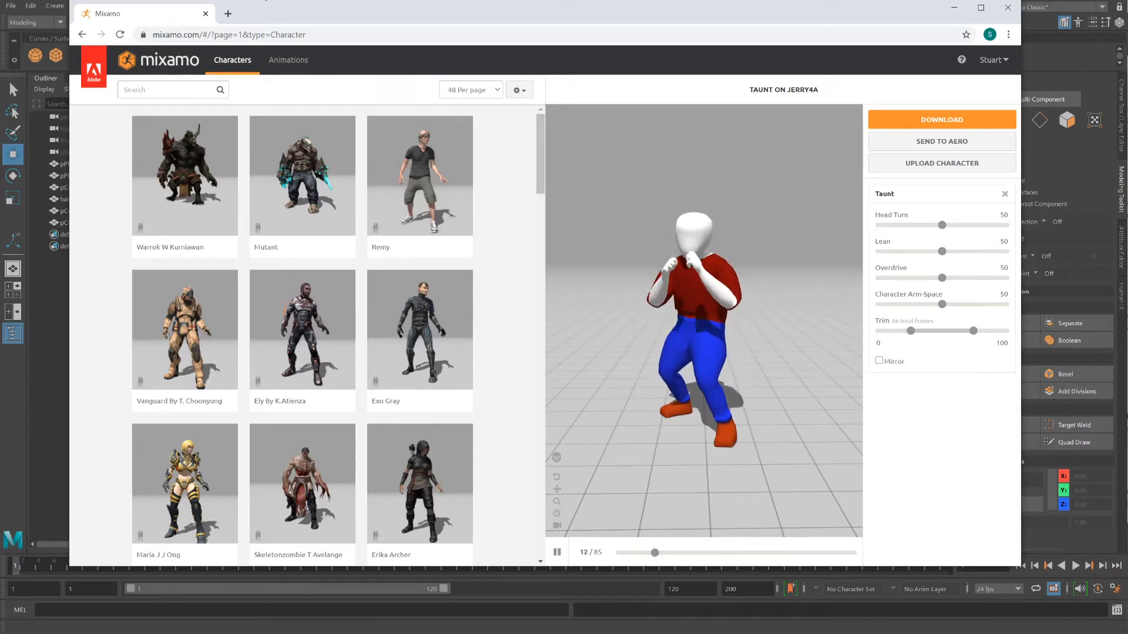
# Switch to Maya and select the character's four meshes, pCube22, hair1, pCube24 and pCube25, leaving out the reference planes
pyautogui.hotkey('alt', 'Tab')
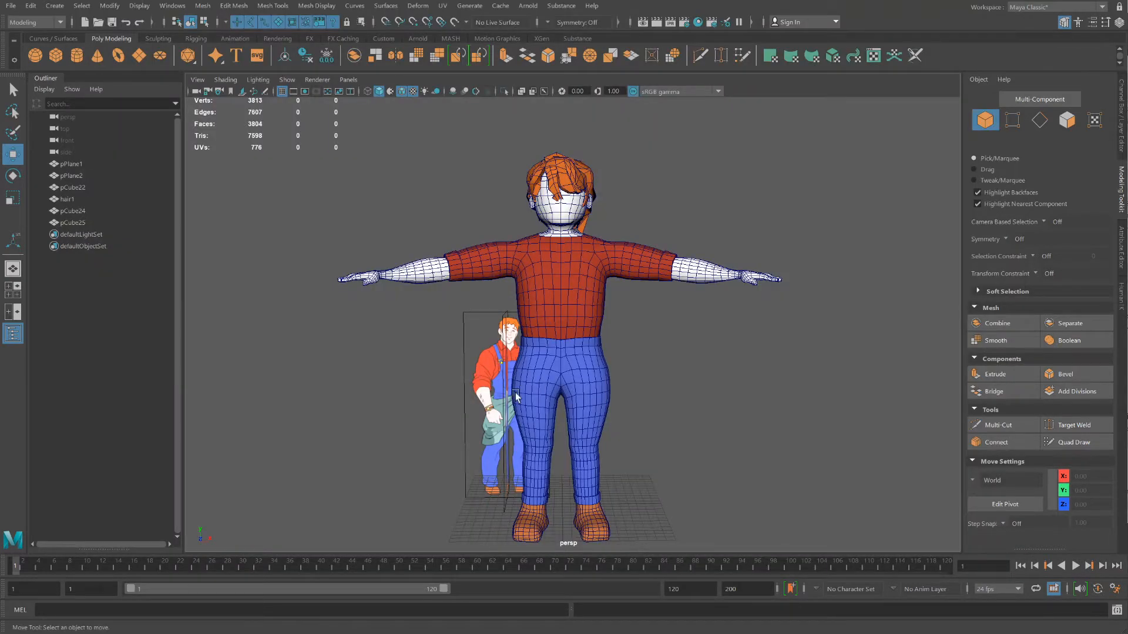
pyautogui.scroll(-2, 547, 403)
pyautogui.keyDown('alt'); pyautogui.moveTo(551, 408); pyautogui.dragTo(563, 385); pyautogui.keyUp('alt')
pyautogui.click(525, 239)
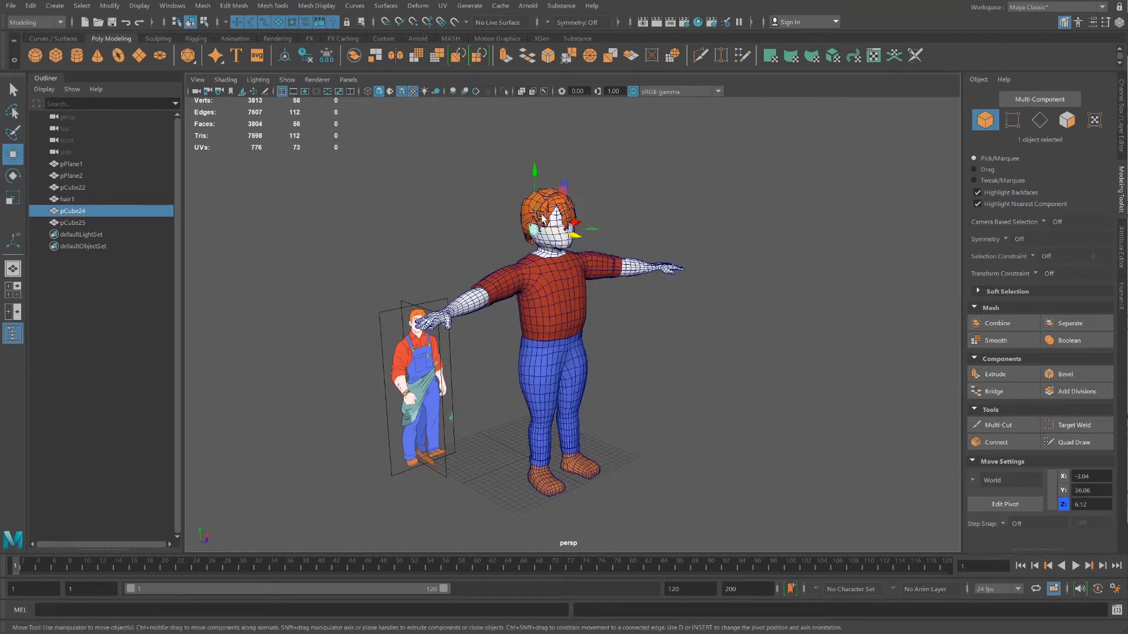
pyautogui.keyDown('shift'); pyautogui.click(521, 210); pyautogui.keyUp('shift')
pyautogui.keyDown('alt'); pyautogui.moveTo(521, 210); pyautogui.dragTo(611, 291); pyautogui.keyUp('alt')
pyautogui.scroll(3, 546, 230)
pyautogui.click(547, 236)
pyautogui.scroll(-3, 546, 236)
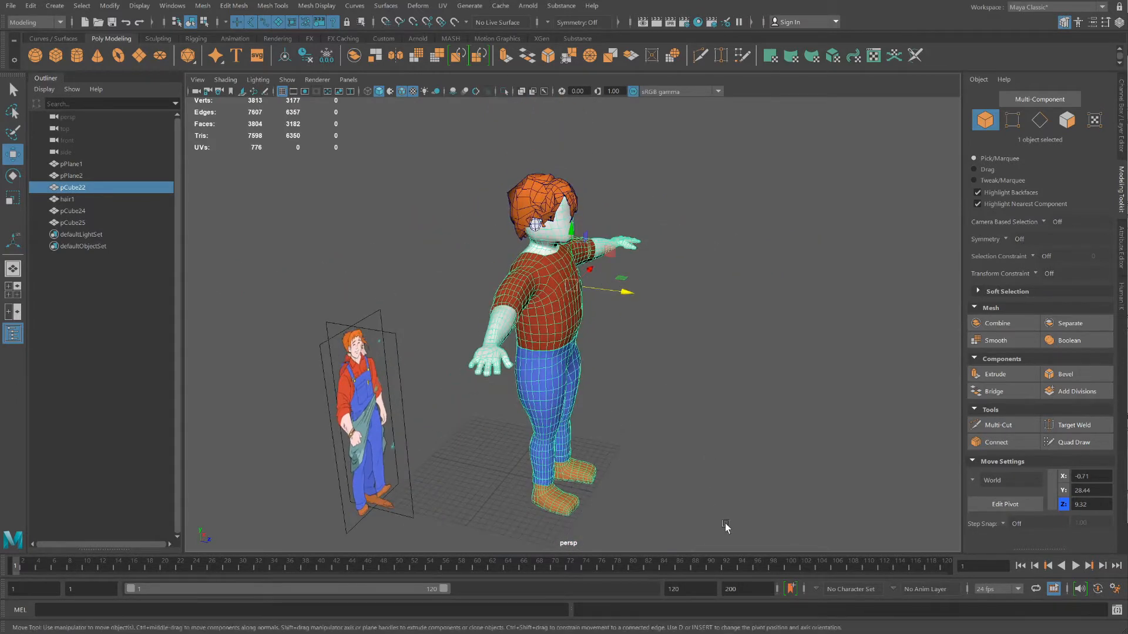
pyautogui.moveTo(475, 160); pyautogui.dragTo(471, 158)
pyautogui.keyDown('alt'); pyautogui.moveTo(682, 343); pyautogui.dragTo(633, 341); pyautogui.keyUp('alt')
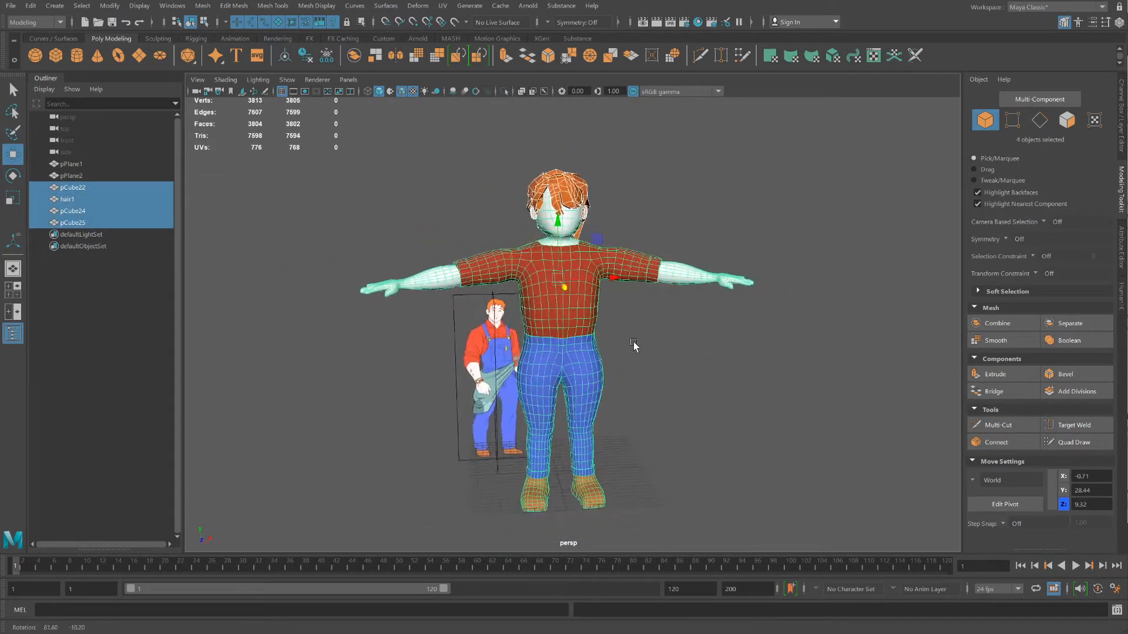
# Export the selected character meshes as an FBX file named jerry5 in the scenes folder
pyautogui.click(9, 6)
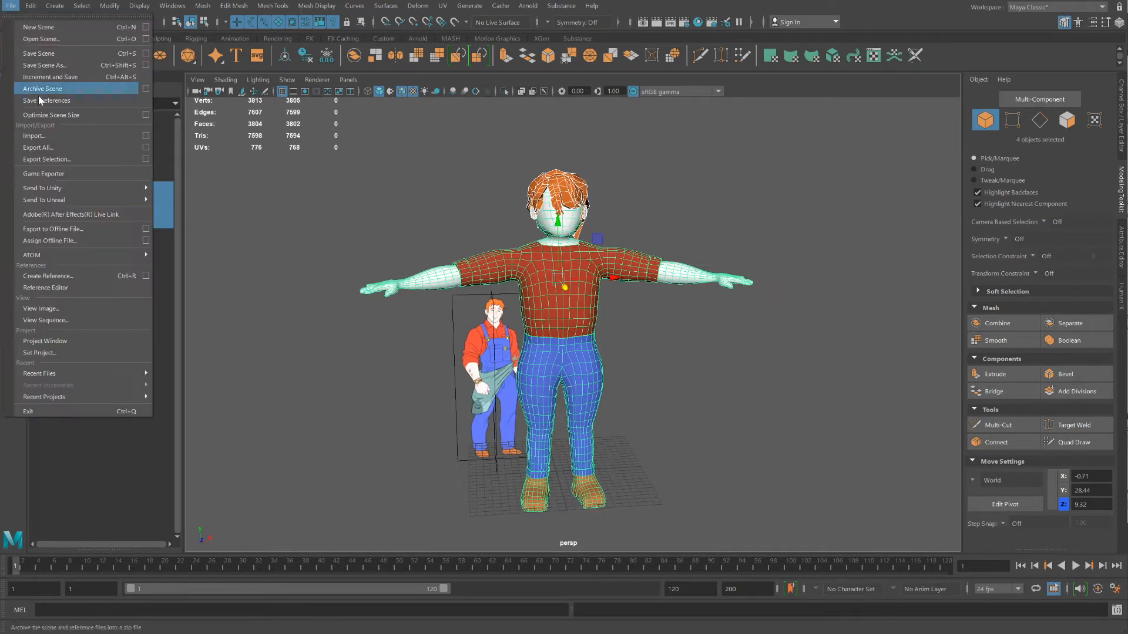
pyautogui.click(57, 157)
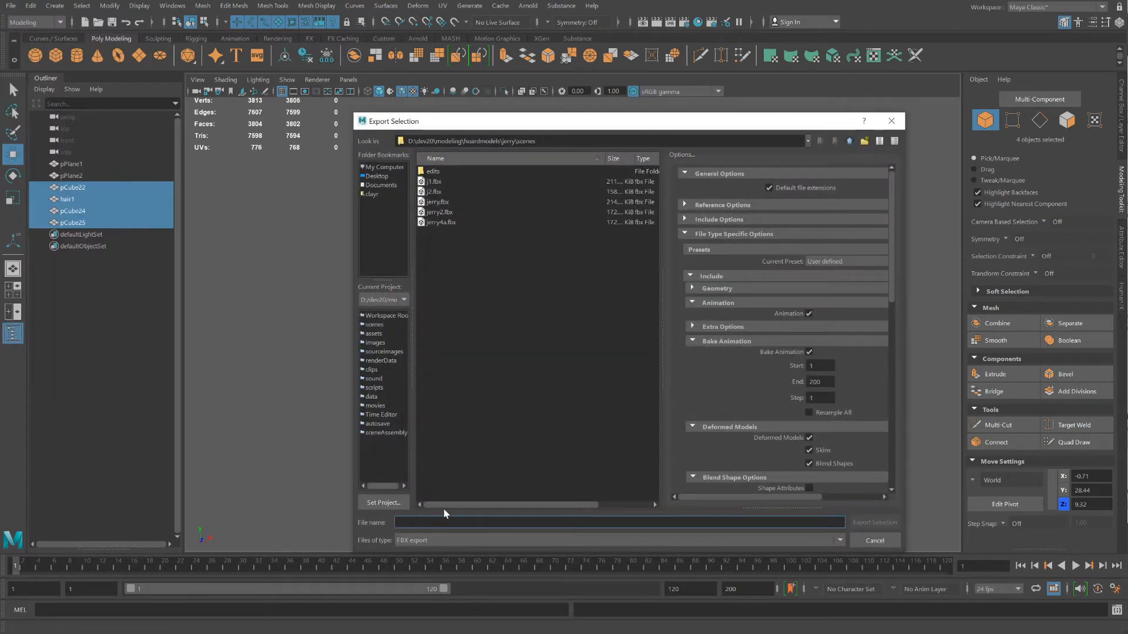
pyautogui.write('jerry5')
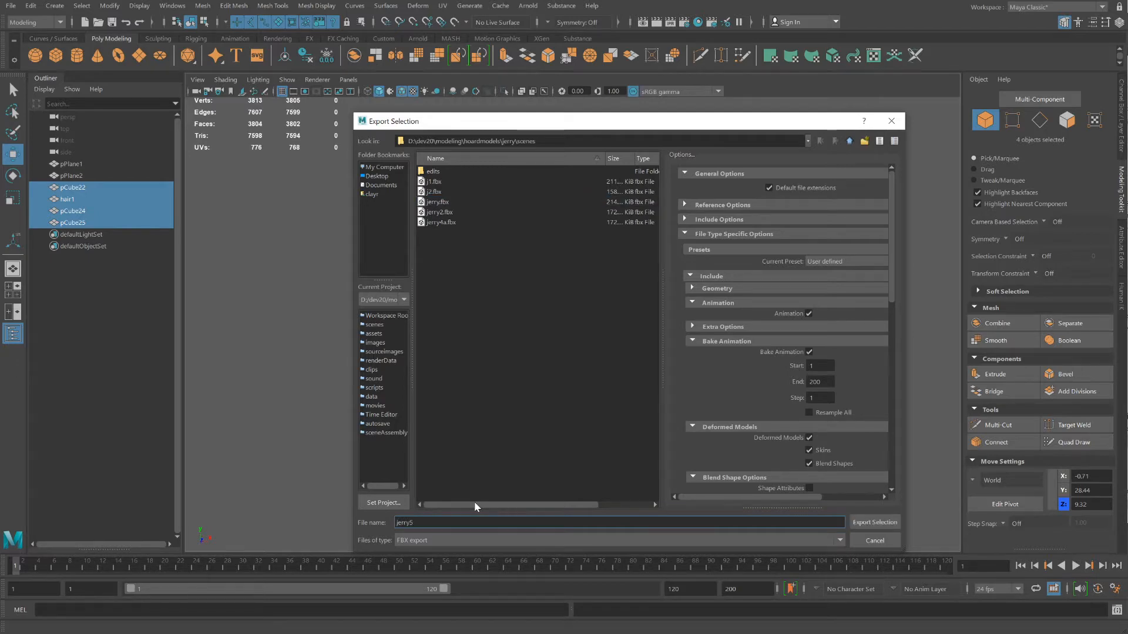
pyautogui.press('Return')
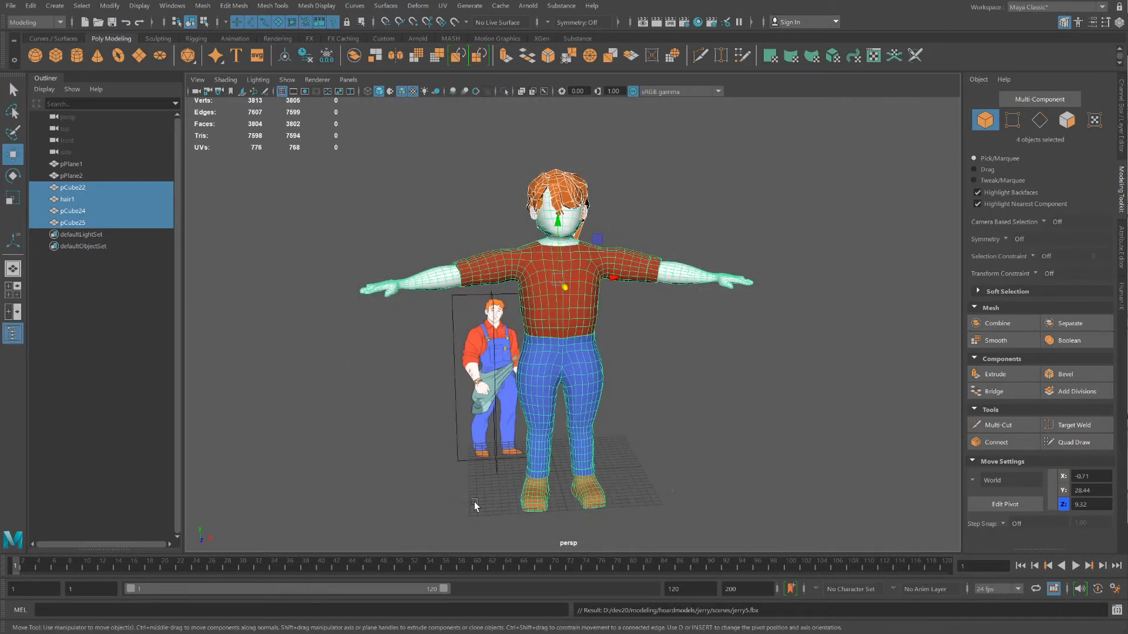
# Switch to the Mixamo page in the browser and load the Remy character into the preview
pyautogui.click(422, 633)
pyautogui.click(450, 633)
pyautogui.click(509, 593)
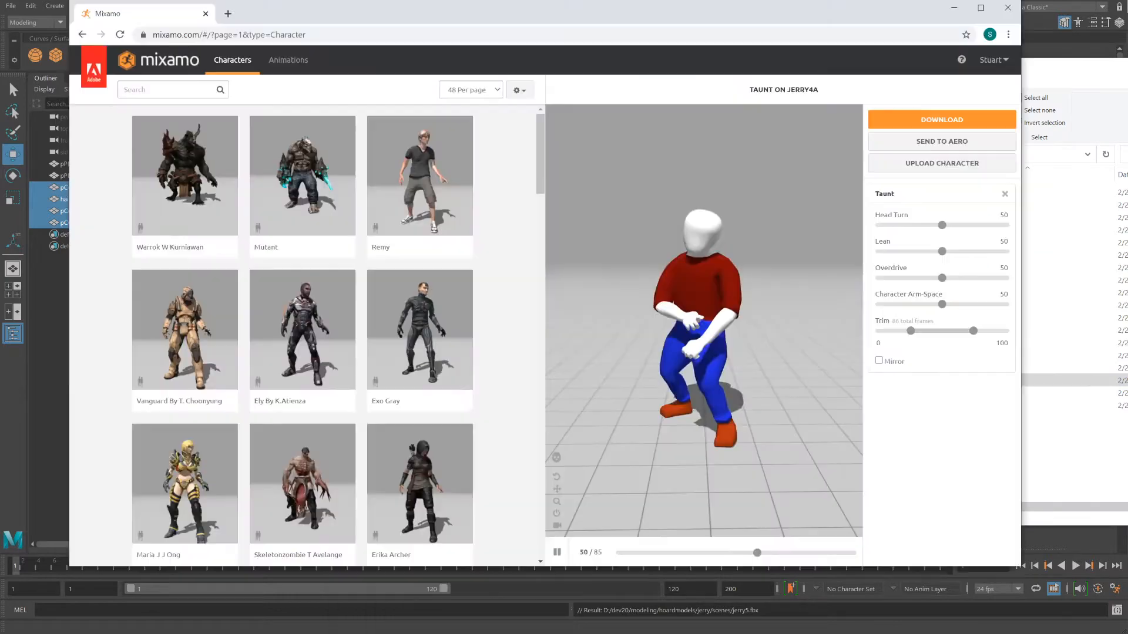
pyautogui.click(421, 164)
pyautogui.click(758, 229)
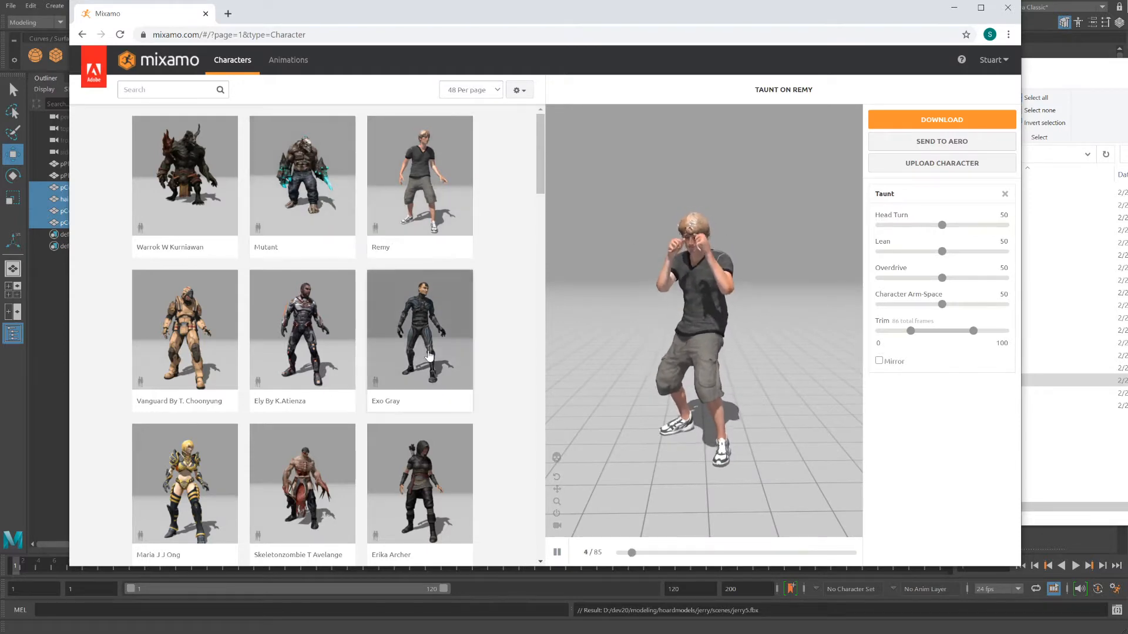
# Preview the Capoeira animation on Remy, search the animations for "walk" and apply Walk In Circle
pyautogui.click(287, 60)
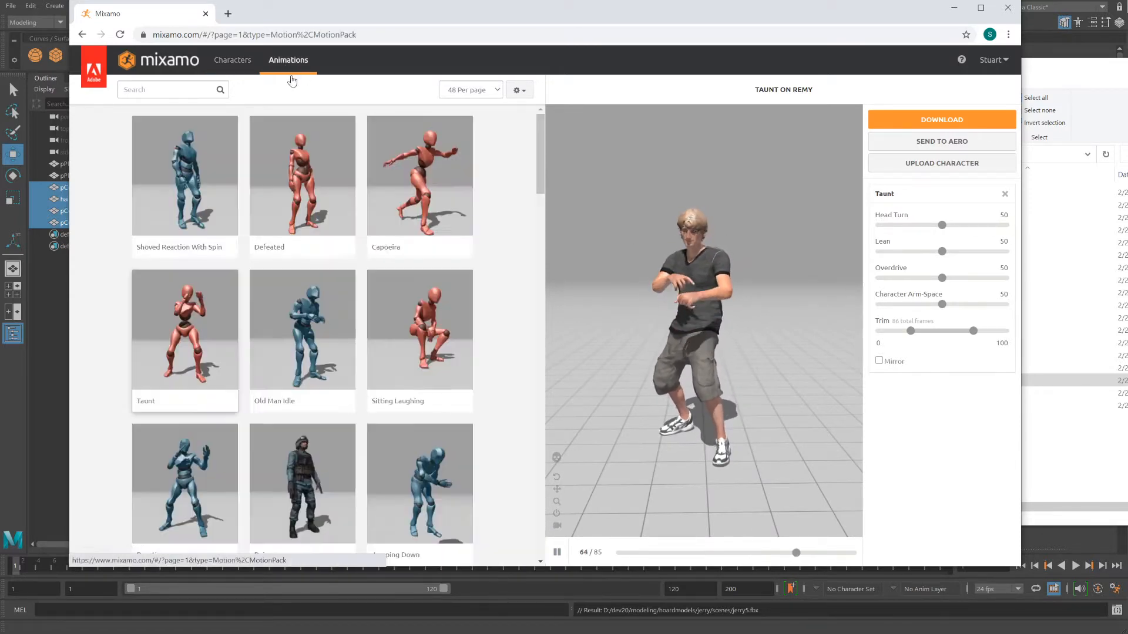
pyautogui.click(438, 172)
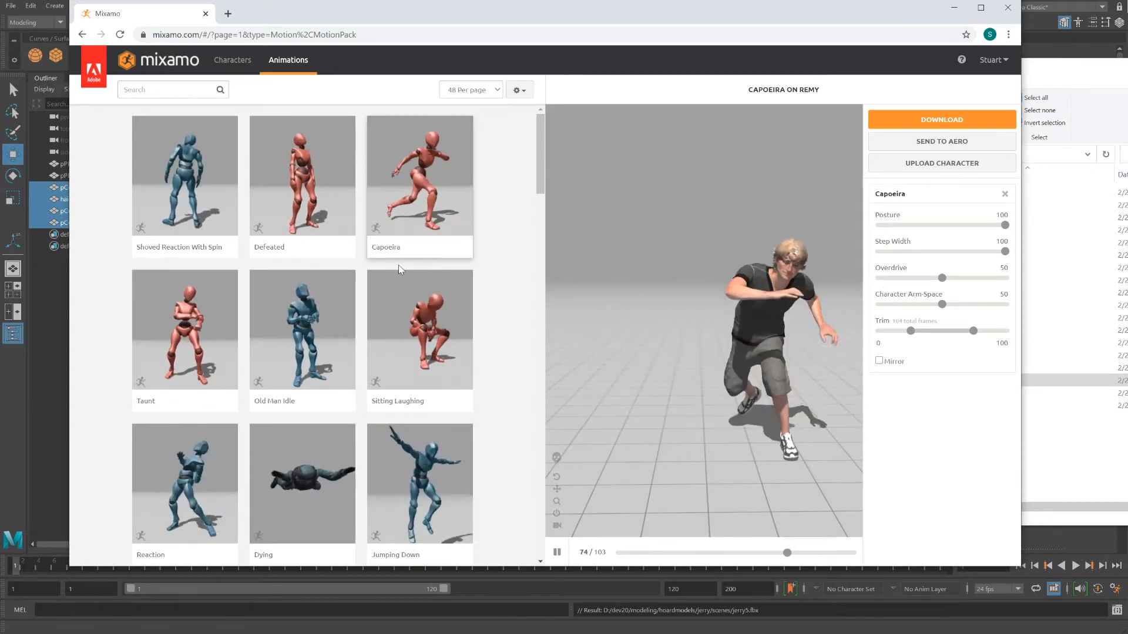
pyautogui.click(168, 90)
pyautogui.write('walk')
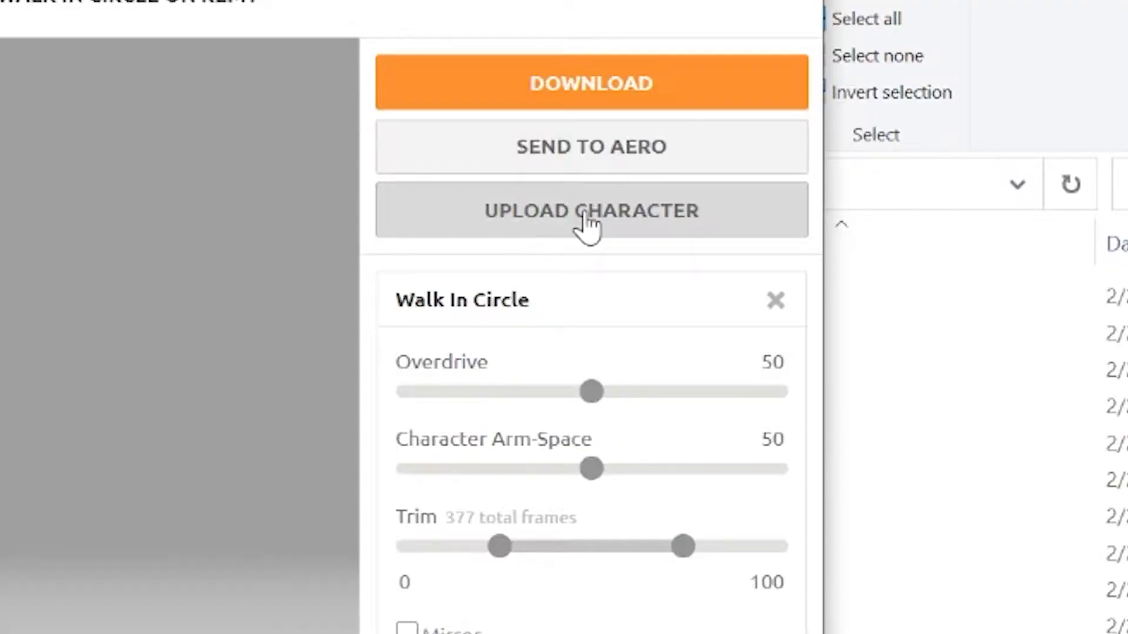
# Upload jerry5.fbx from the scenes folder to Mixamo as a new character
pyautogui.click(587, 219)
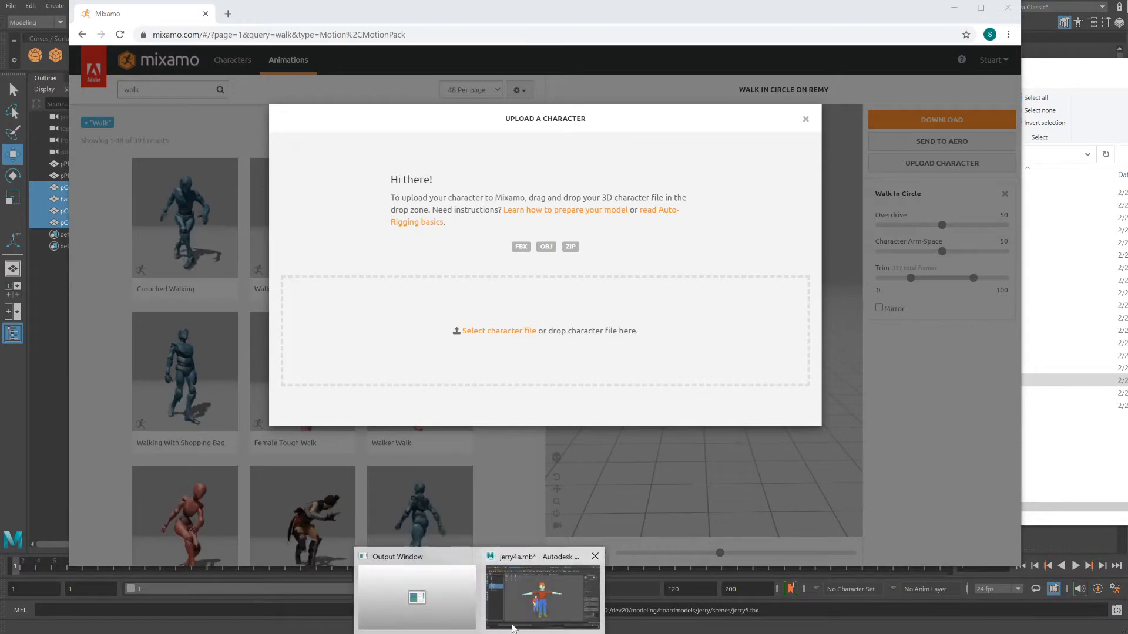
pyautogui.click(512, 627)
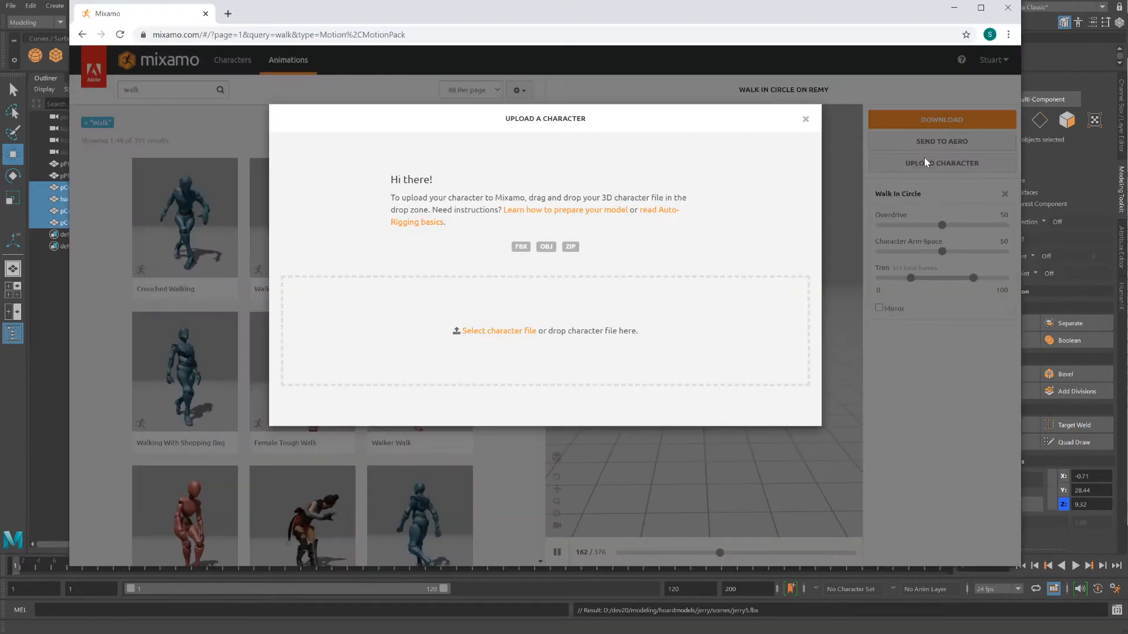
pyautogui.hotkey('alt', 'Tab')
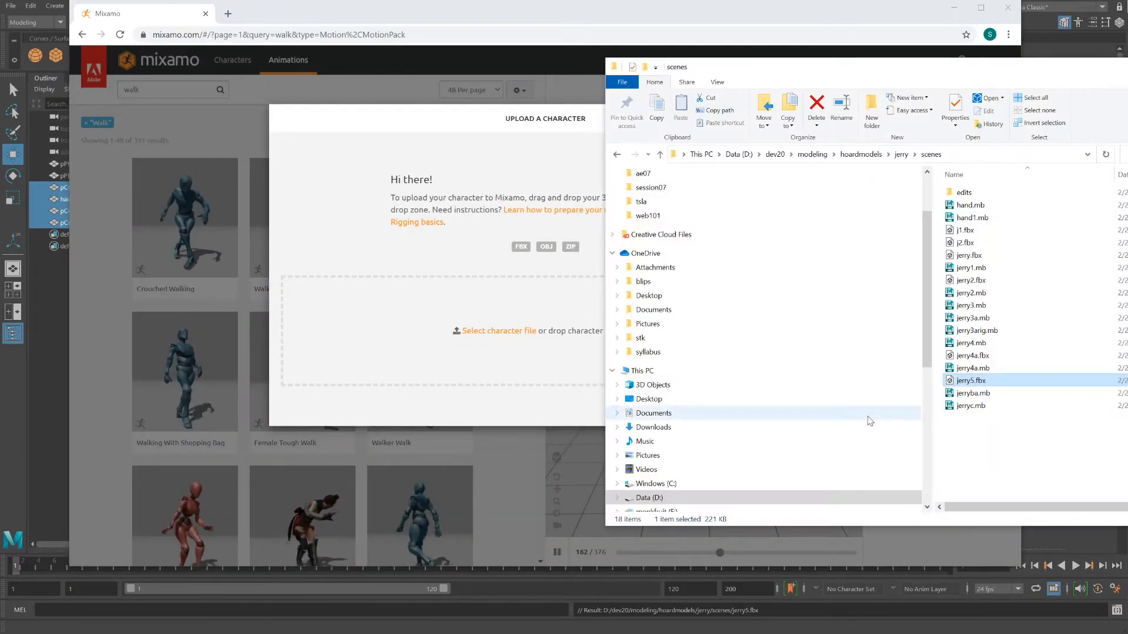
pyautogui.moveTo(950, 381); pyautogui.dragTo(445, 343)
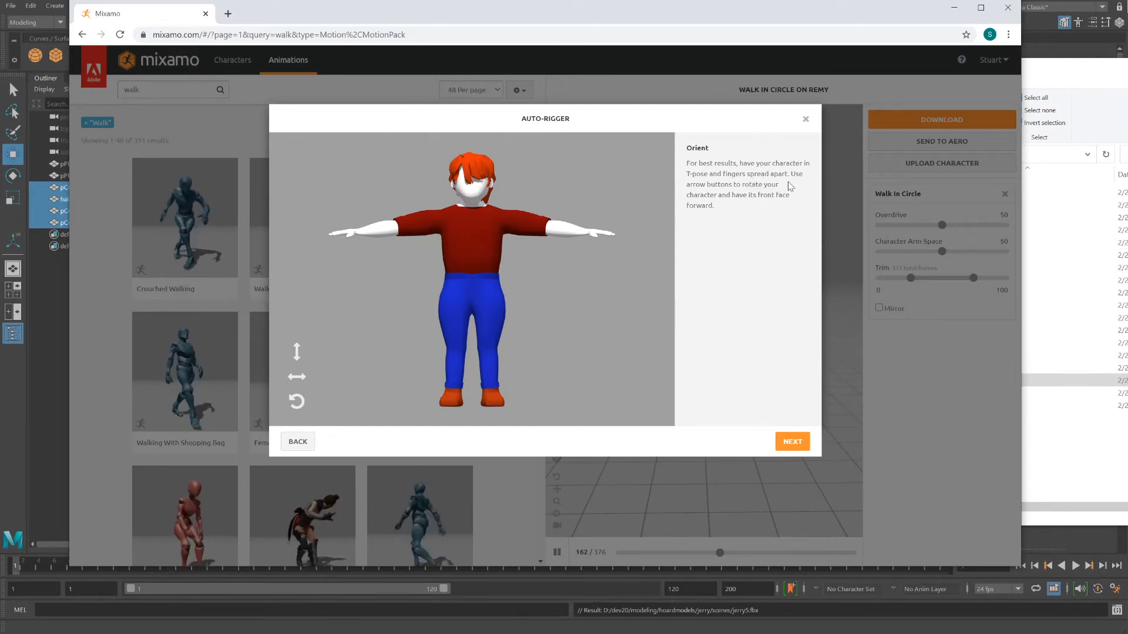
# Accept the character's orientation and place the chin, wrist, elbow, knee and groin markers on the model with symmetry on
pyautogui.click(792, 445)
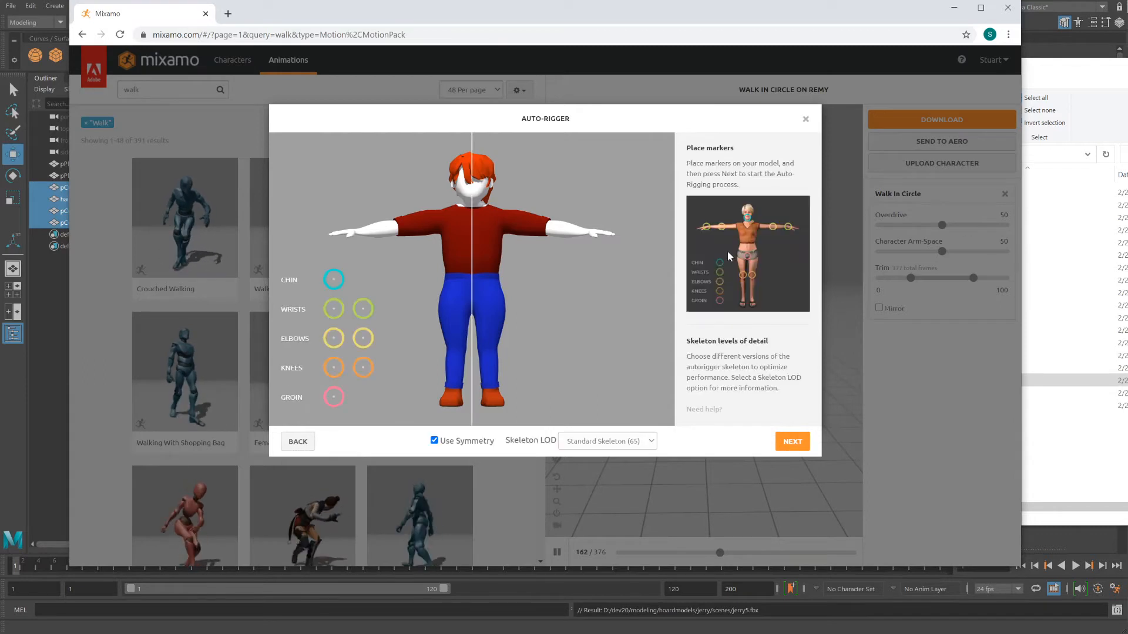
pyautogui.moveTo(335, 286)
pyautogui.mouseDown()
pyautogui.moveTo(383, 246)
pyautogui.moveTo(475, 200)
pyautogui.mouseUp()
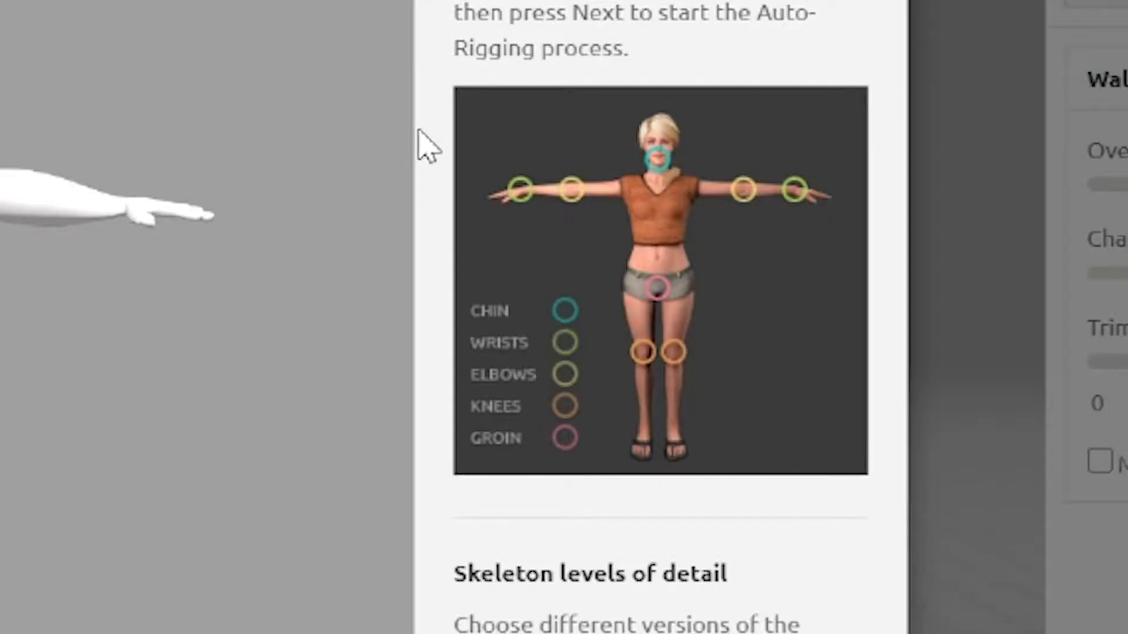
pyautogui.moveTo(334, 309); pyautogui.dragTo(354, 231)
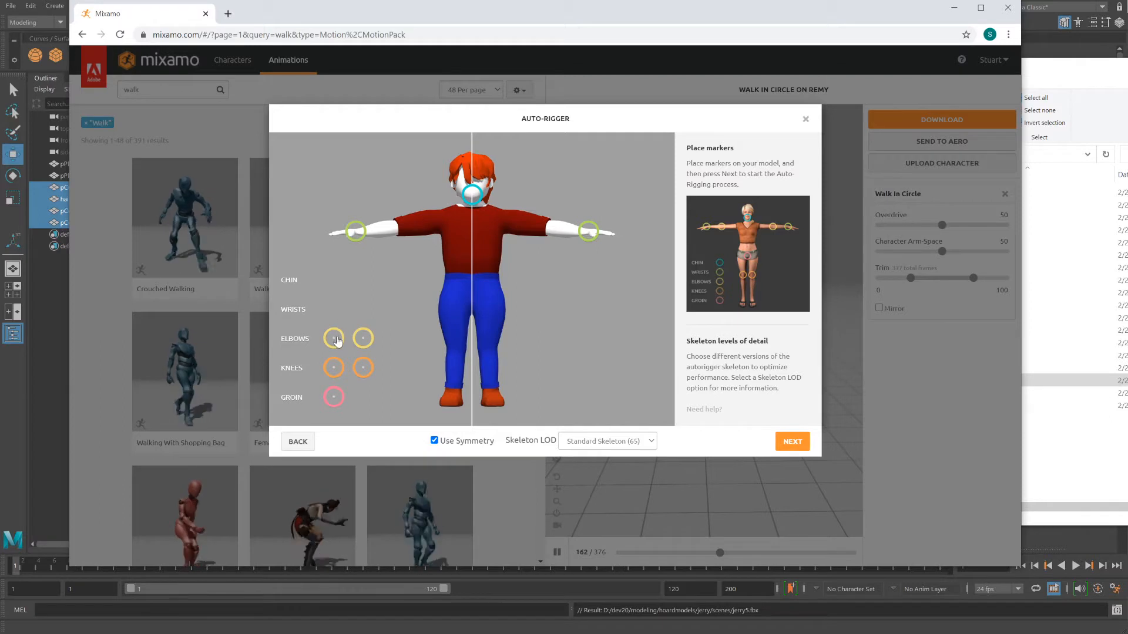
pyautogui.moveTo(336, 339); pyautogui.dragTo(399, 229)
pyautogui.moveTo(334, 367)
pyautogui.mouseDown()
pyautogui.moveTo(449, 329)
pyautogui.moveTo(454, 348)
pyautogui.mouseUp()
pyautogui.moveTo(334, 397)
pyautogui.mouseDown()
pyautogui.moveTo(379, 381)
pyautogui.moveTo(467, 278)
pyautogui.moveTo(475, 298)
pyautogui.mouseUp()
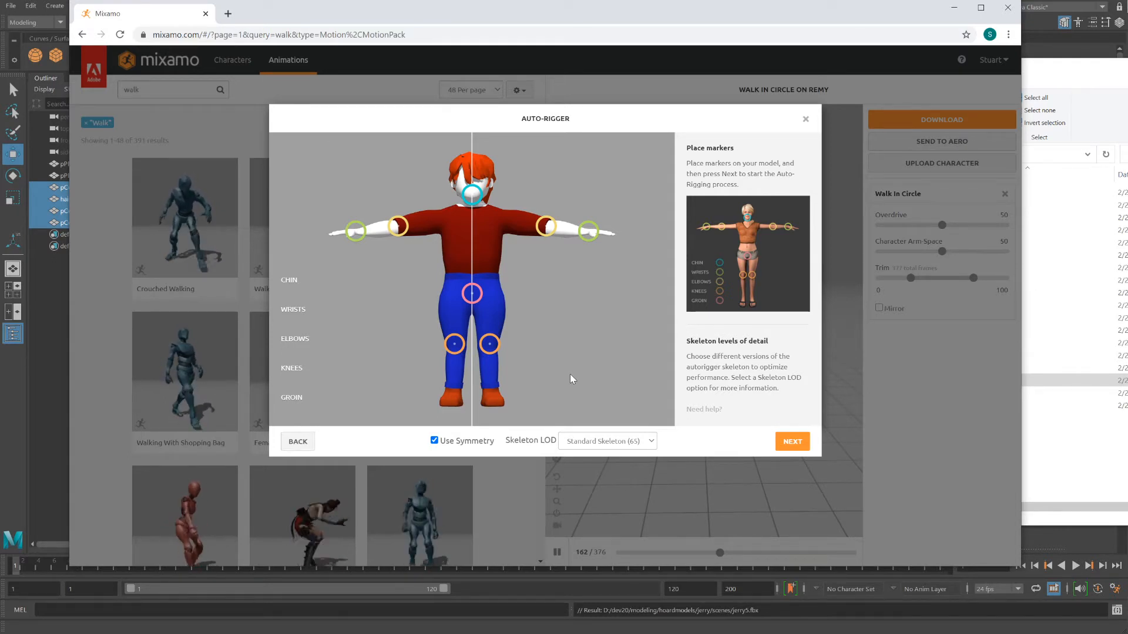
# Auto-rig the character with the Standard Skeleton (65) and accept it as the new Mixamo character
pyautogui.click(622, 448)
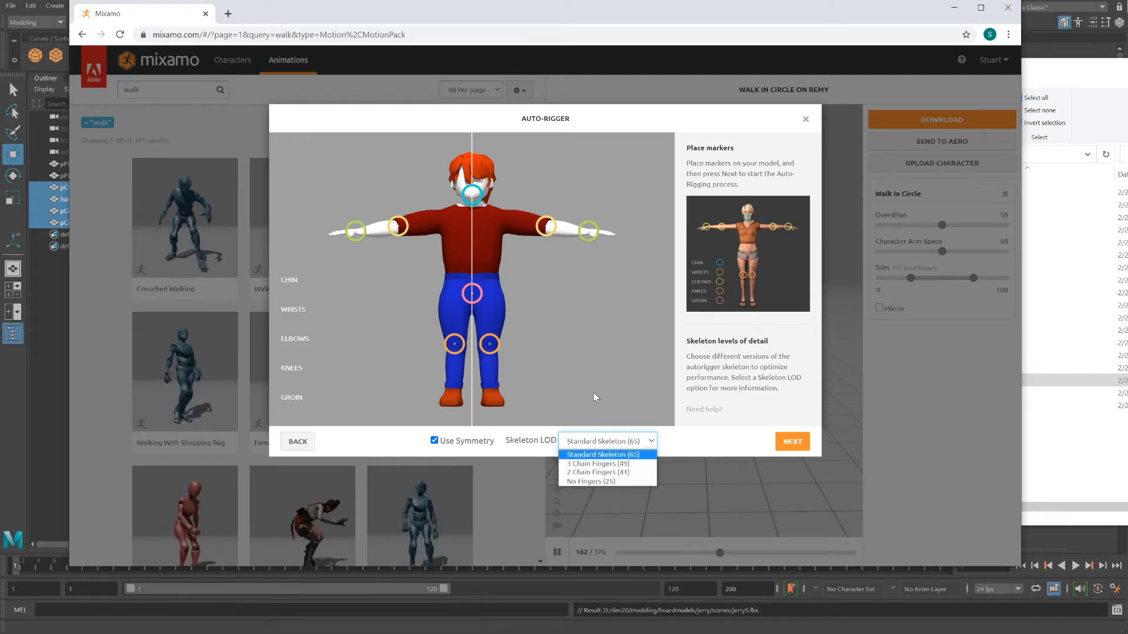
pyautogui.click(685, 442)
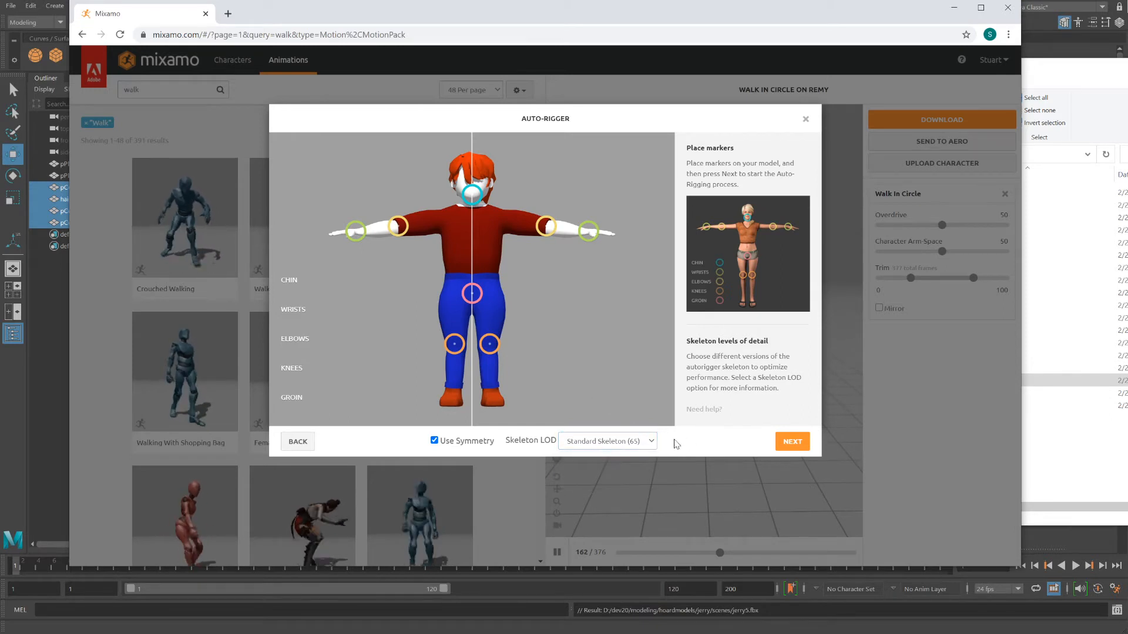
pyautogui.click(793, 444)
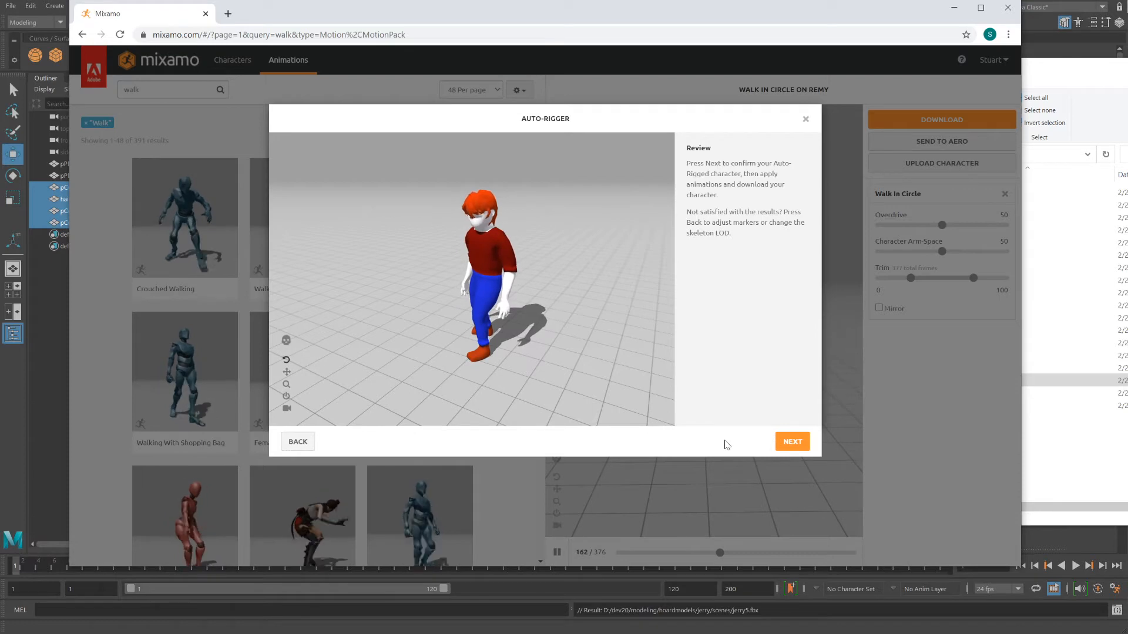
pyautogui.click(793, 442)
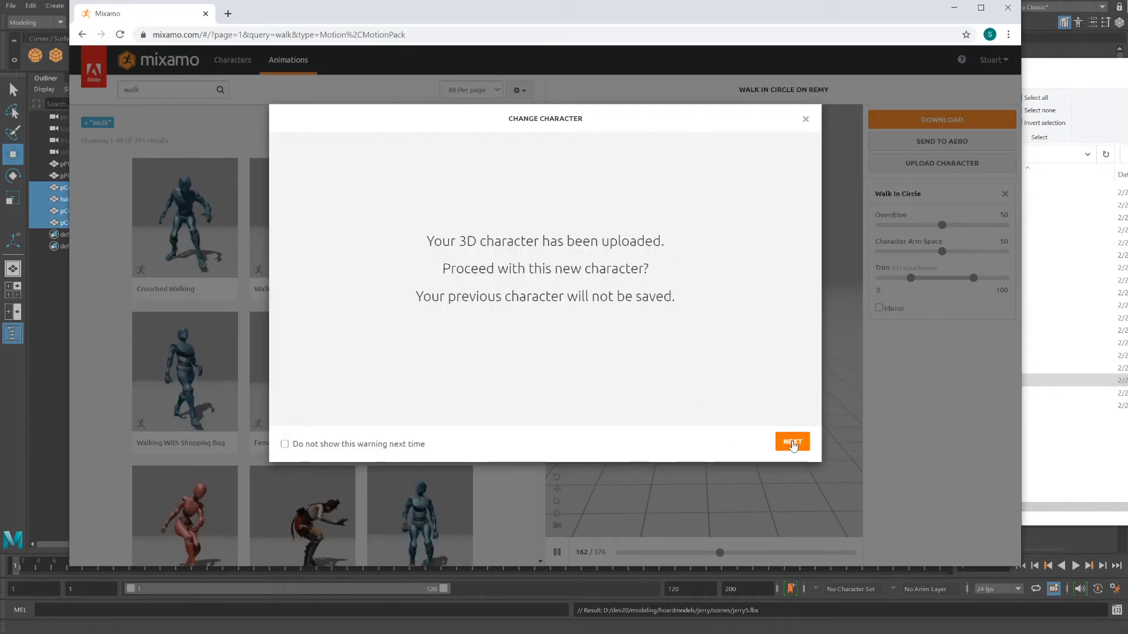
pyautogui.click(792, 442)
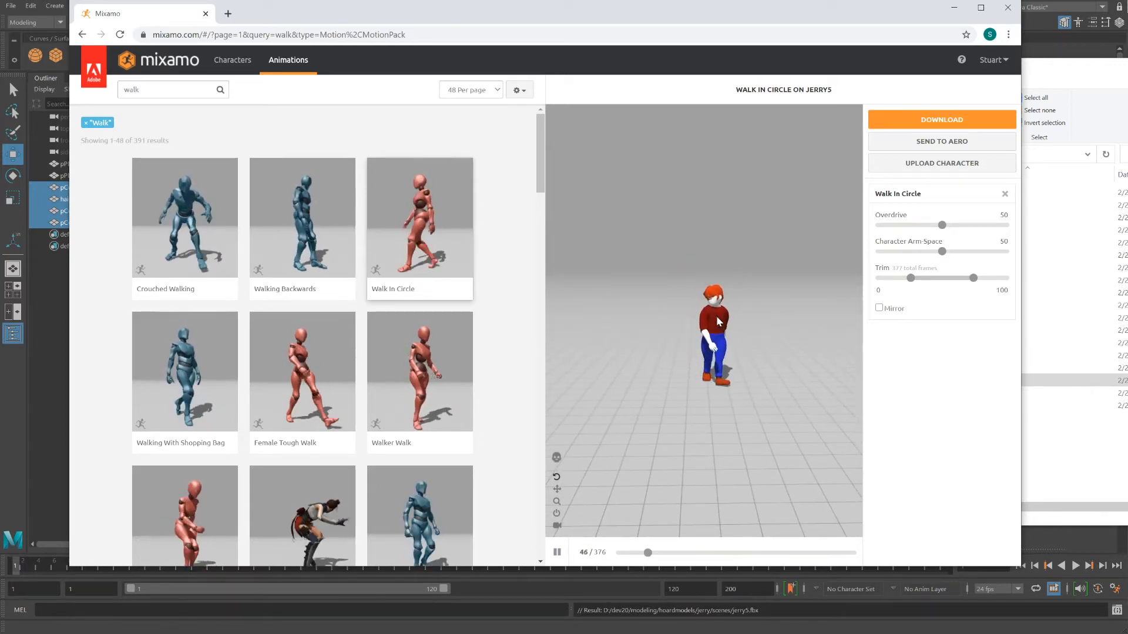
# Search the animations for "run" and try two of the Run animations on the uploaded character
pyautogui.moveTo(716, 318); pyautogui.dragTo(661, 317)
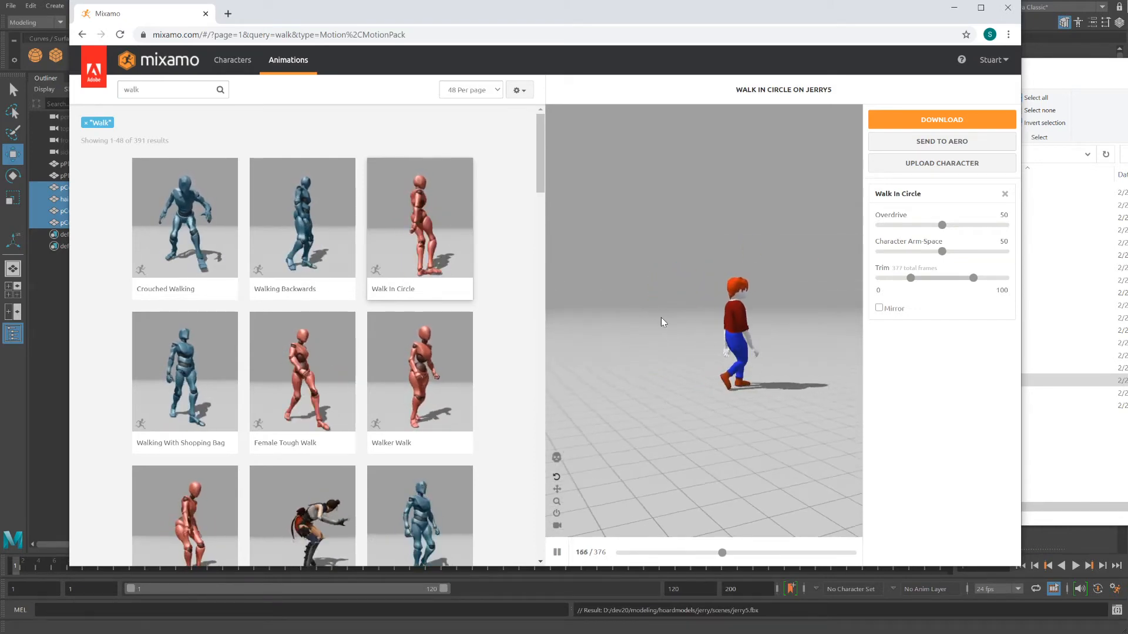
pyautogui.doubleClick(132, 89)
pyautogui.write('run')
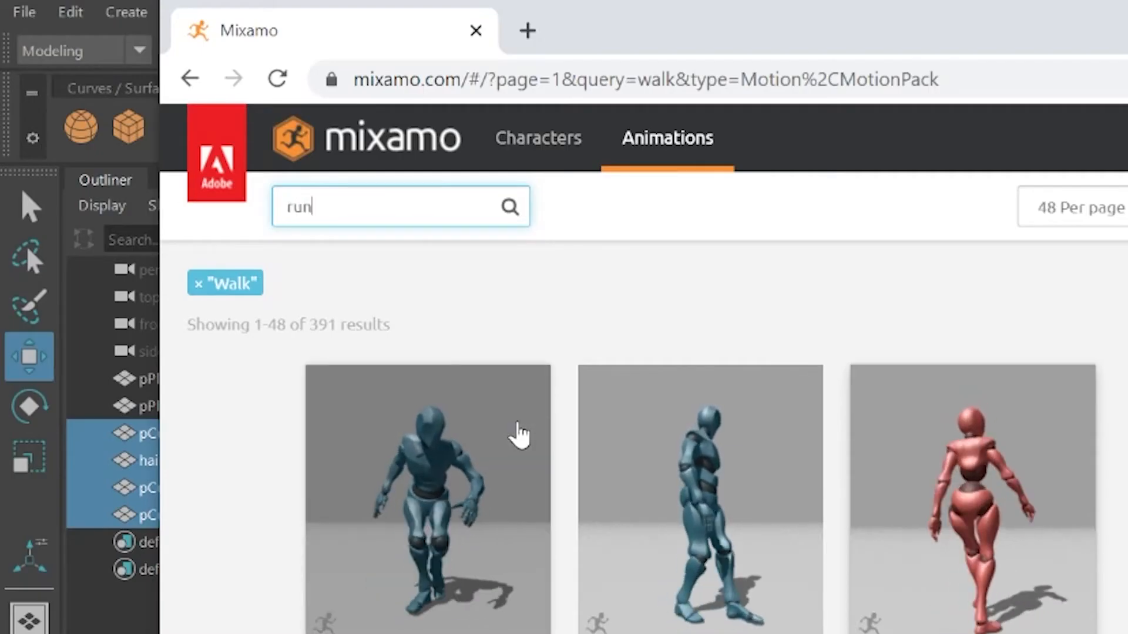
pyautogui.press('Return')
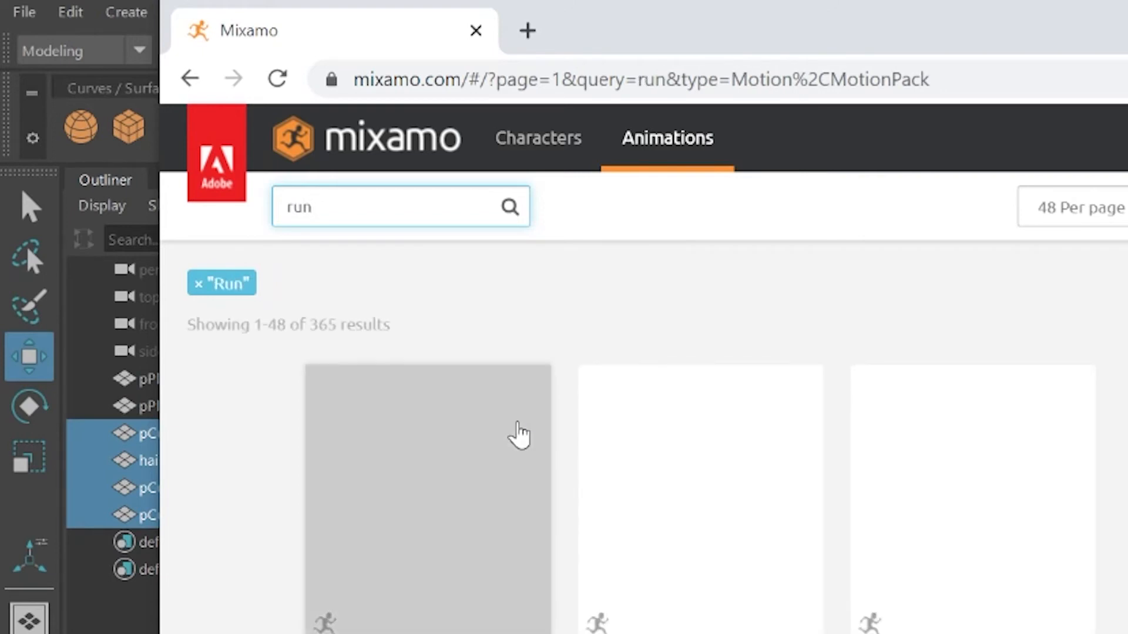
pyautogui.click(418, 597)
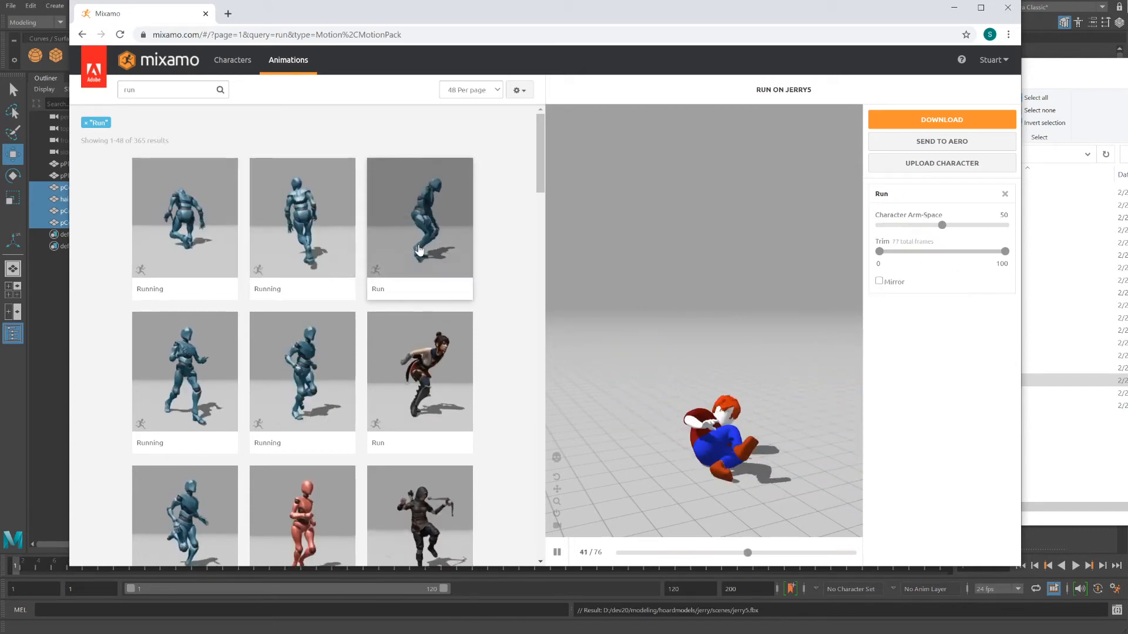
pyautogui.click(422, 372)
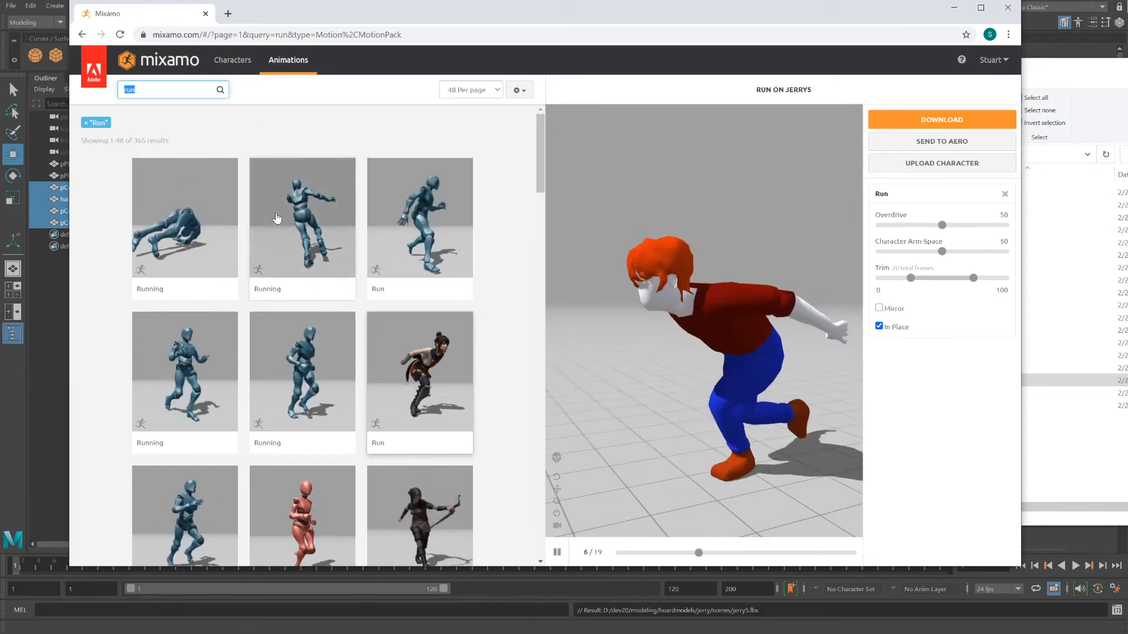
# Search the animations for "walk", apply Strut Walking to the character and turn on In Place
pyautogui.write('walk')
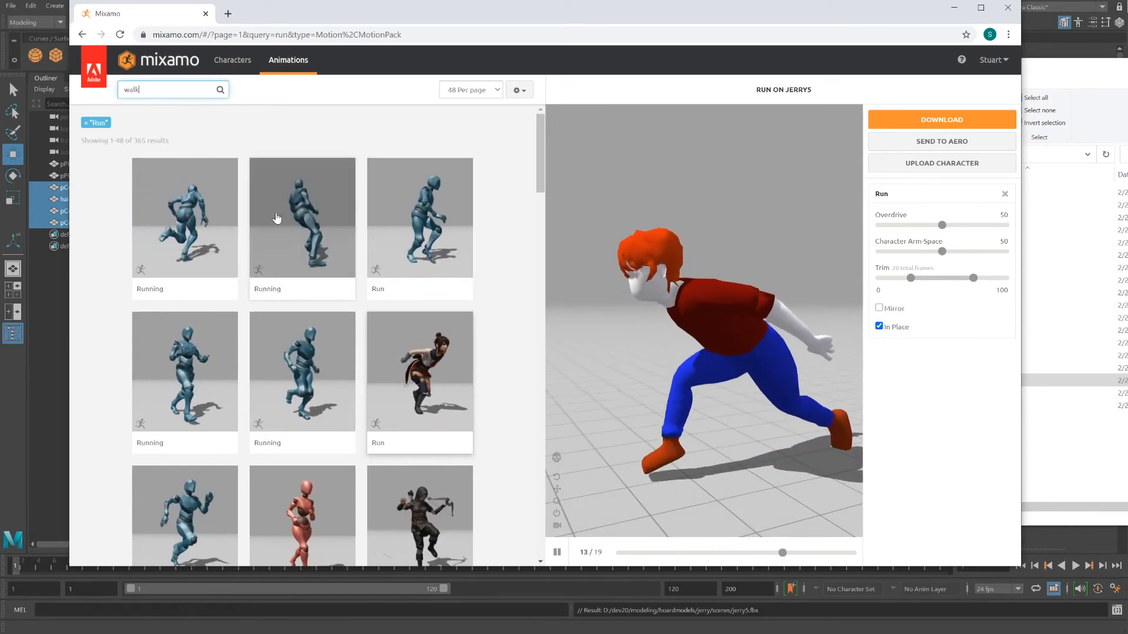
pyautogui.press('Return')
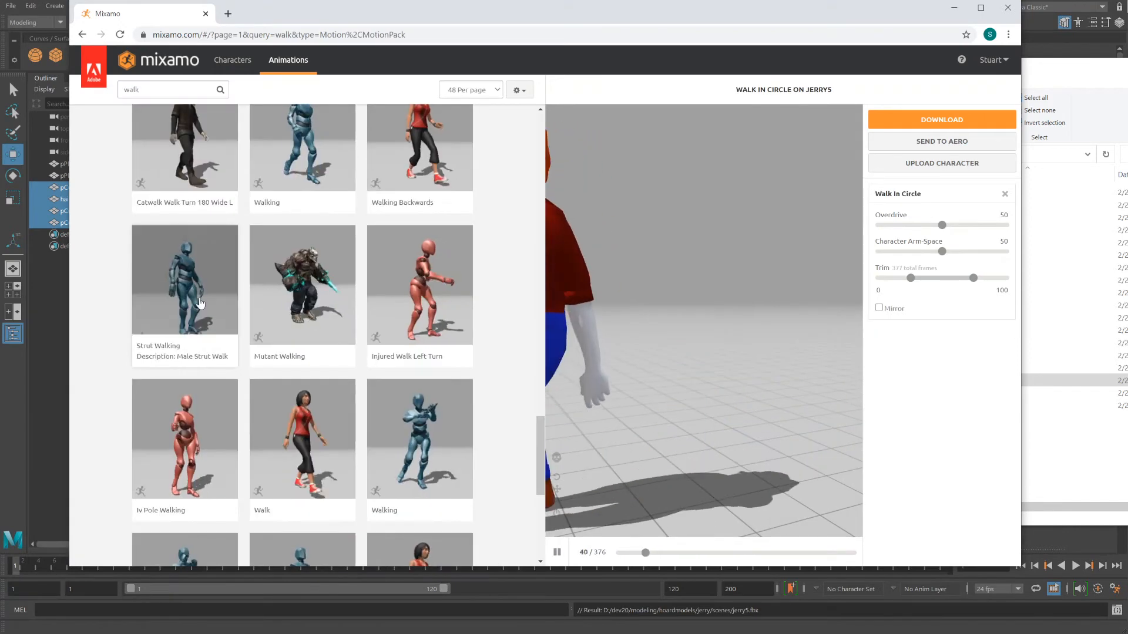
pyautogui.click(185, 291)
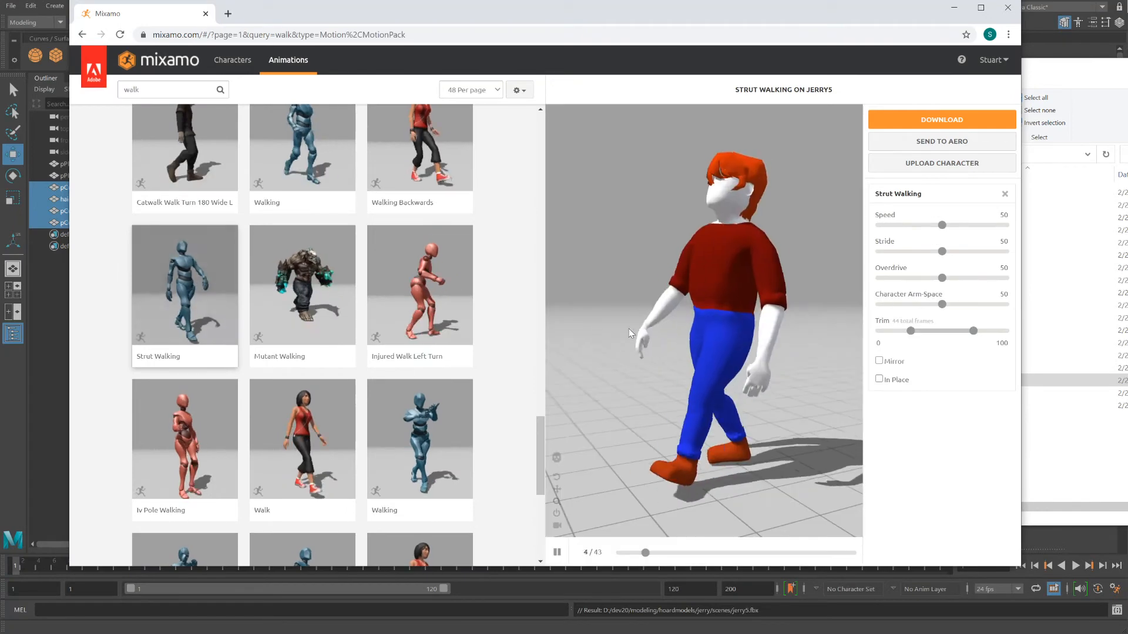
pyautogui.click(879, 379)
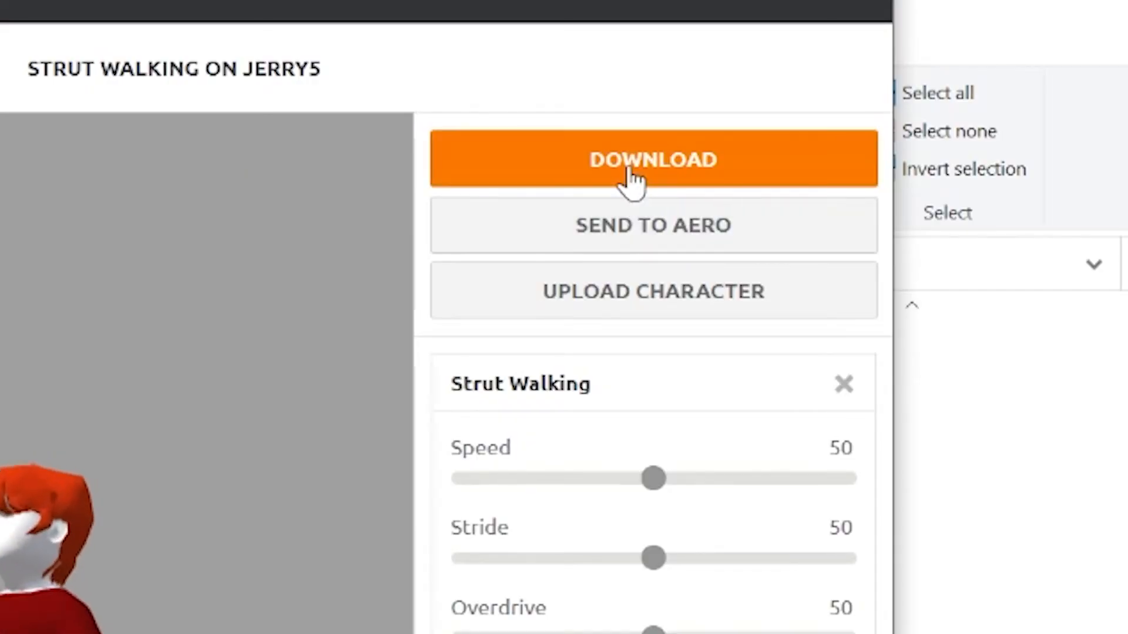
# Download the Strut Walking animation as FBX Binary at 30 frames per second, without skin
pyautogui.click(626, 166)
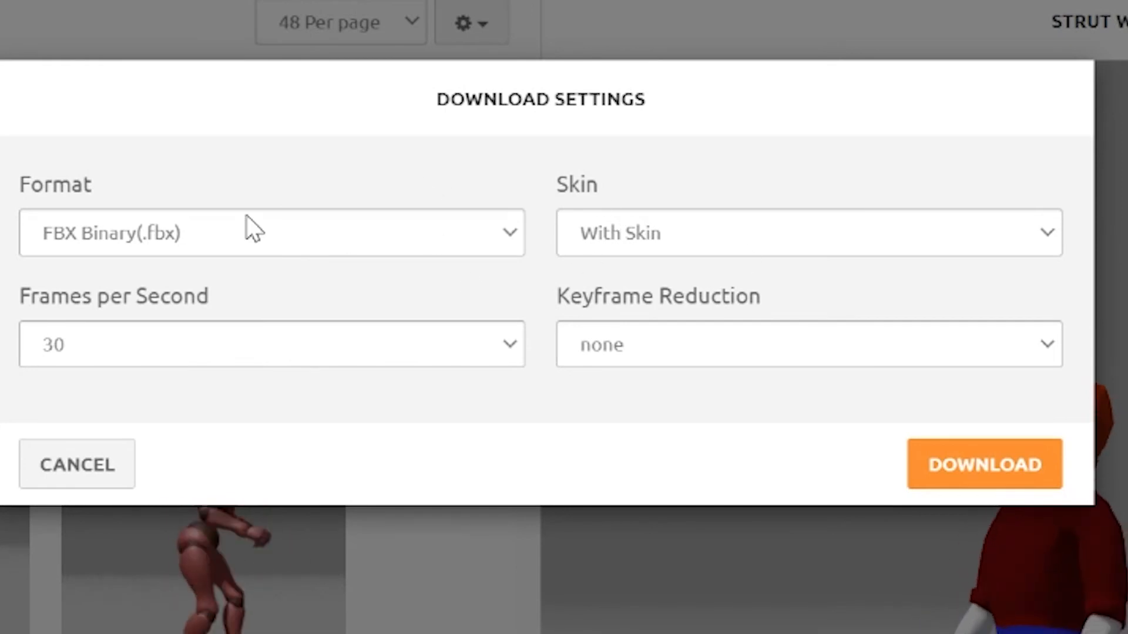
pyautogui.click(617, 235)
pyautogui.click(636, 295)
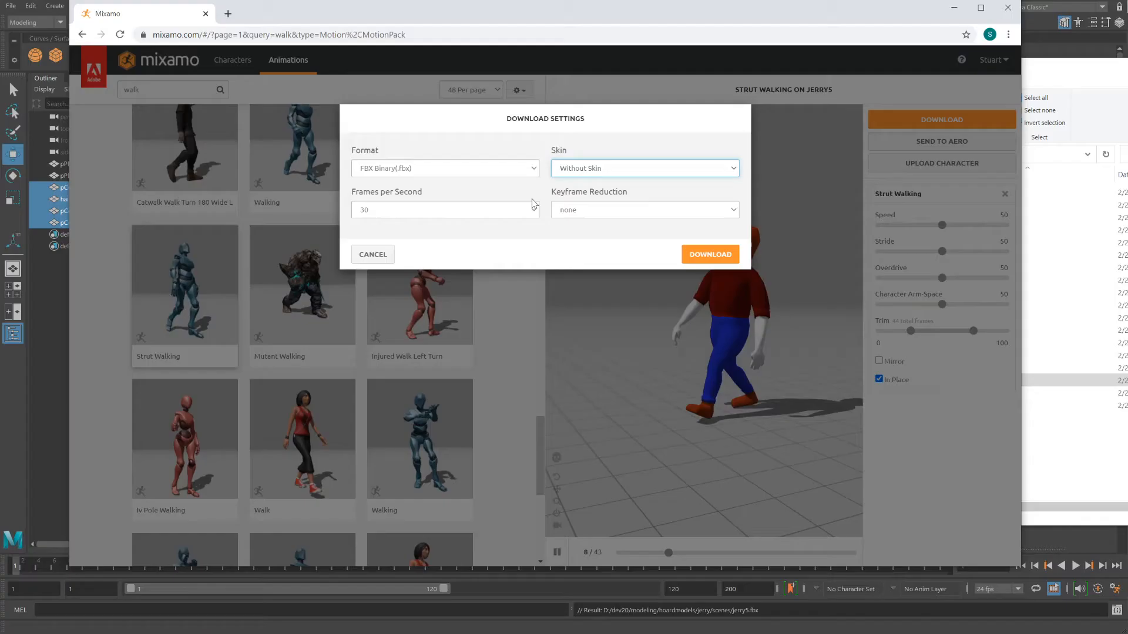
pyautogui.click(713, 257)
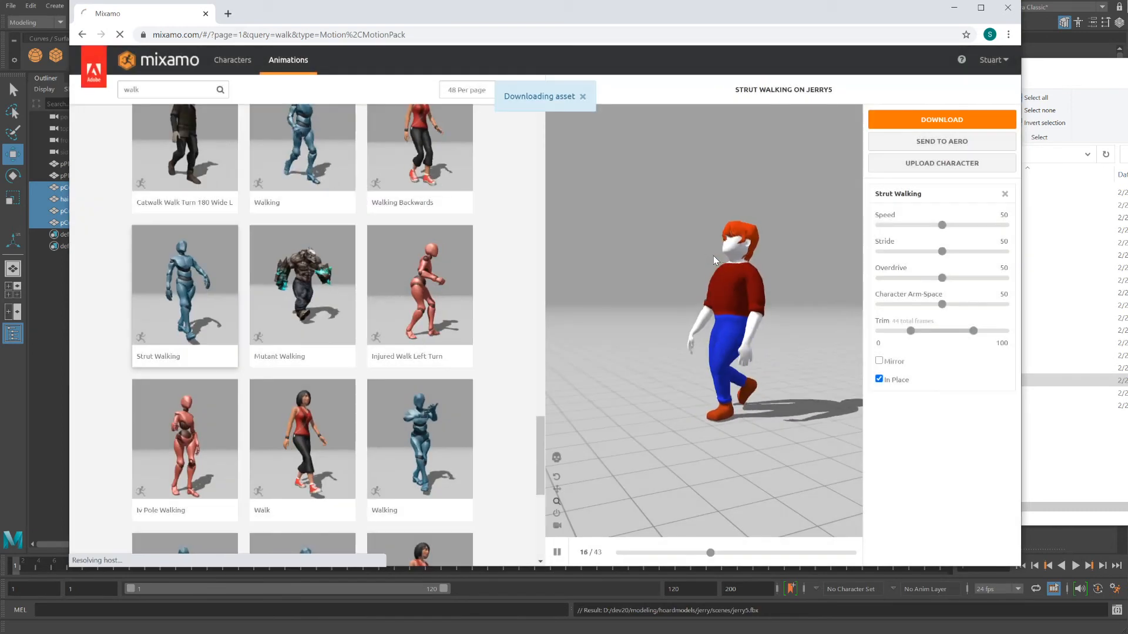
# Search the animations for "idle"
pyautogui.moveTo(150, 89); pyautogui.dragTo(121, 89)
pyautogui.press('BackSpace')
pyautogui.write('id')
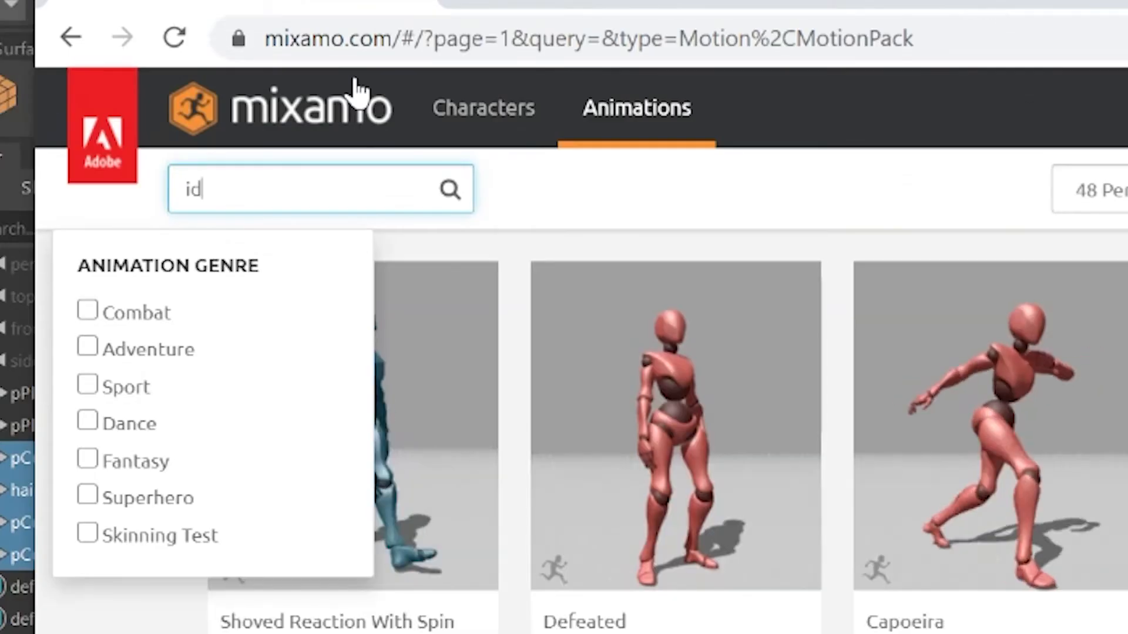
pyautogui.write('le')
pyautogui.press('Return')
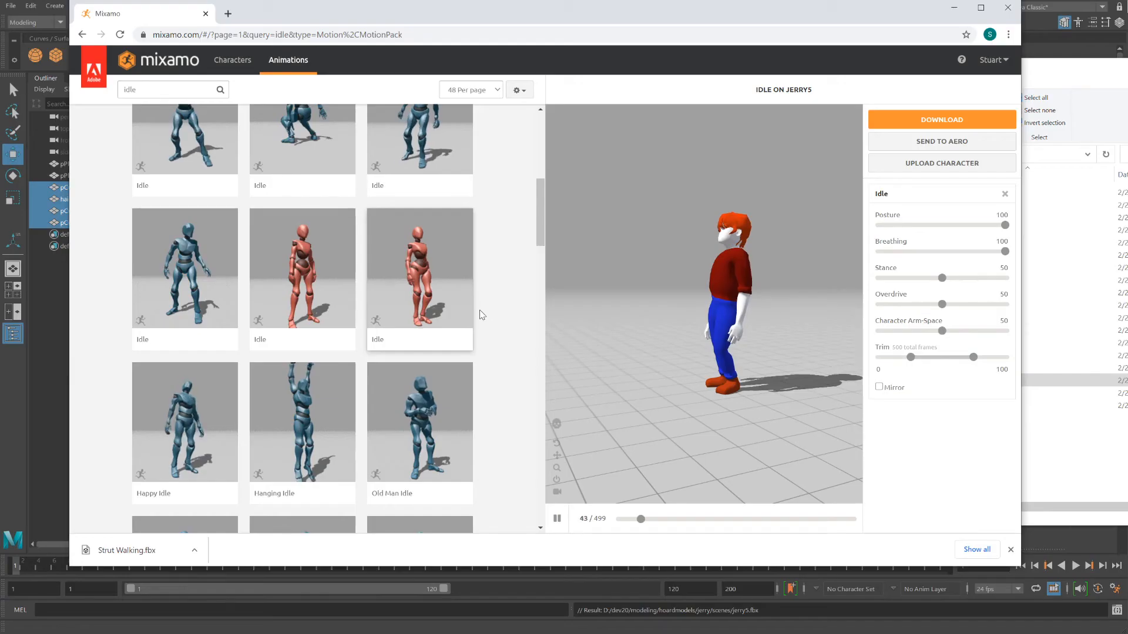
# Try Old Man Idle, Baseball Idle, an Idle and the Cheering animation on the character
pyautogui.moveTo(446, 344)
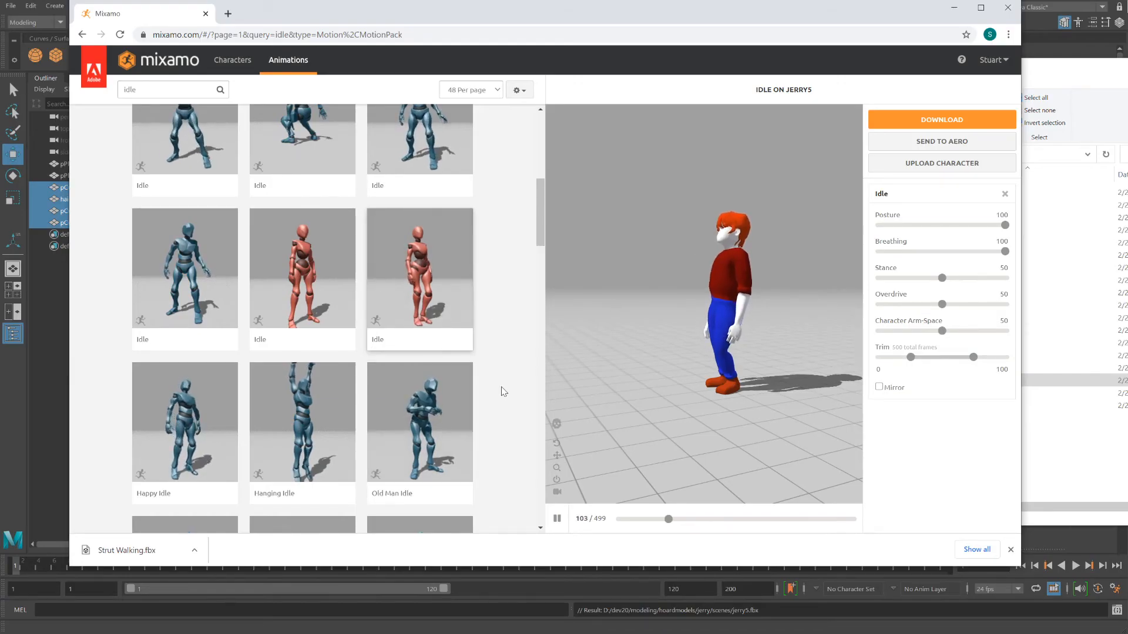
pyautogui.scroll(-3, 504, 392)
pyautogui.click(464, 293)
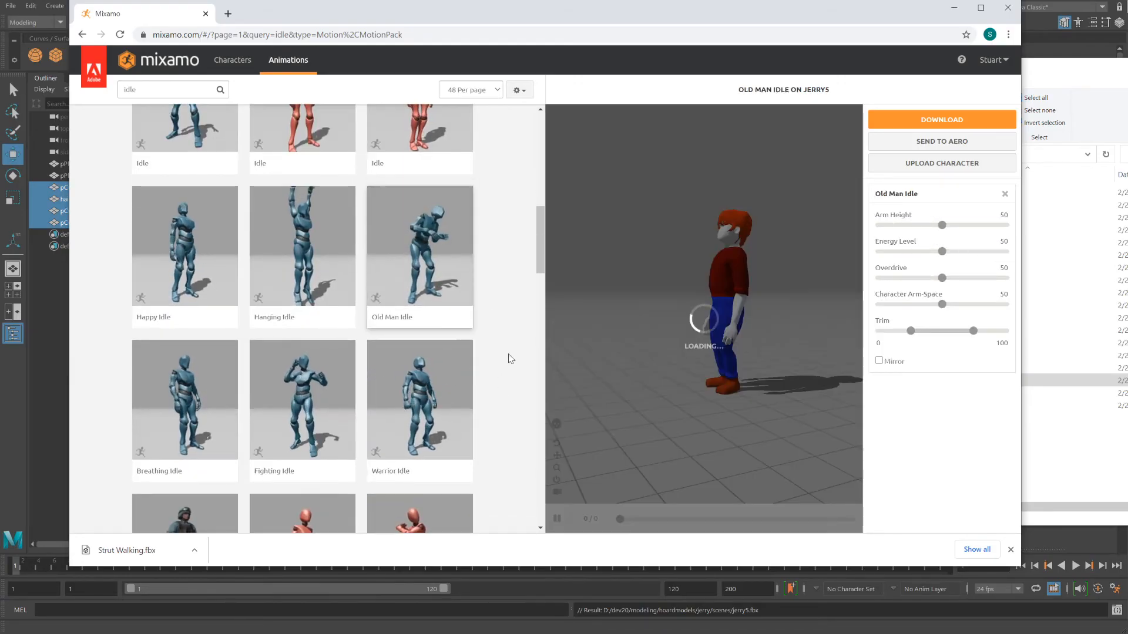
pyautogui.scroll(-4, 447, 355)
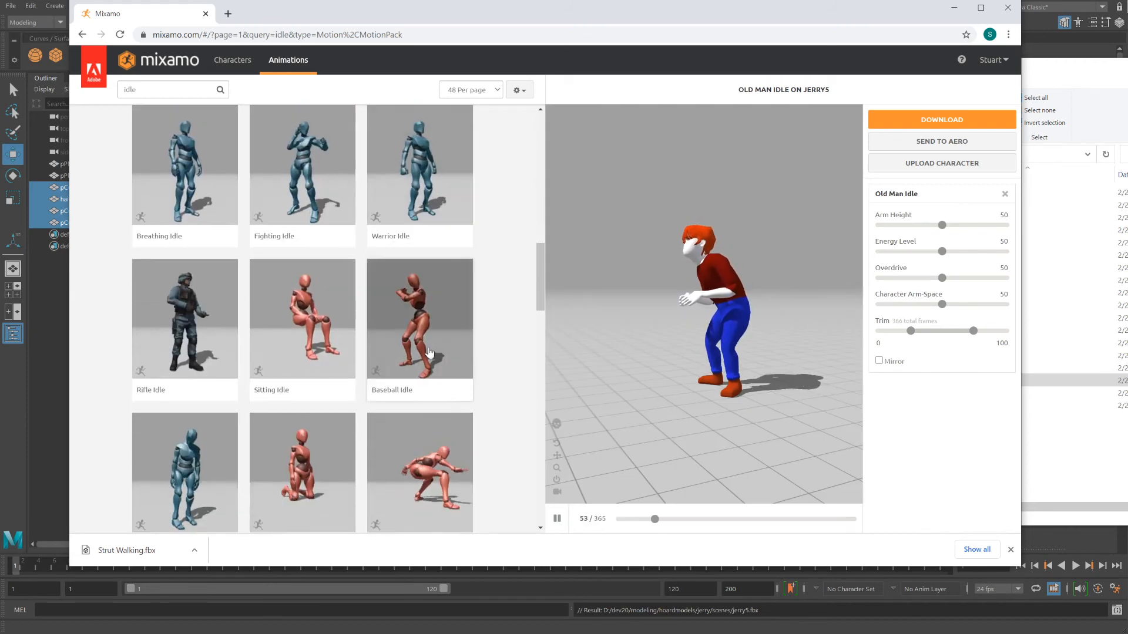
pyautogui.click(438, 352)
pyautogui.scroll(-3, 353, 282)
pyautogui.scroll(-5, 325, 254)
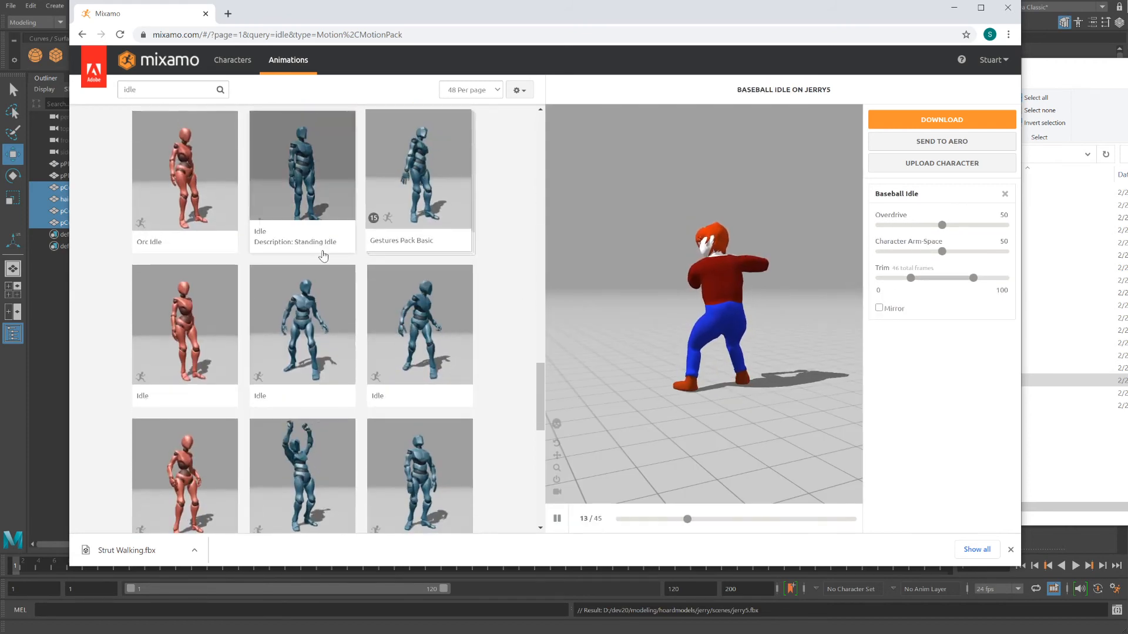
pyautogui.scroll(-1, 329, 276)
pyautogui.click(425, 279)
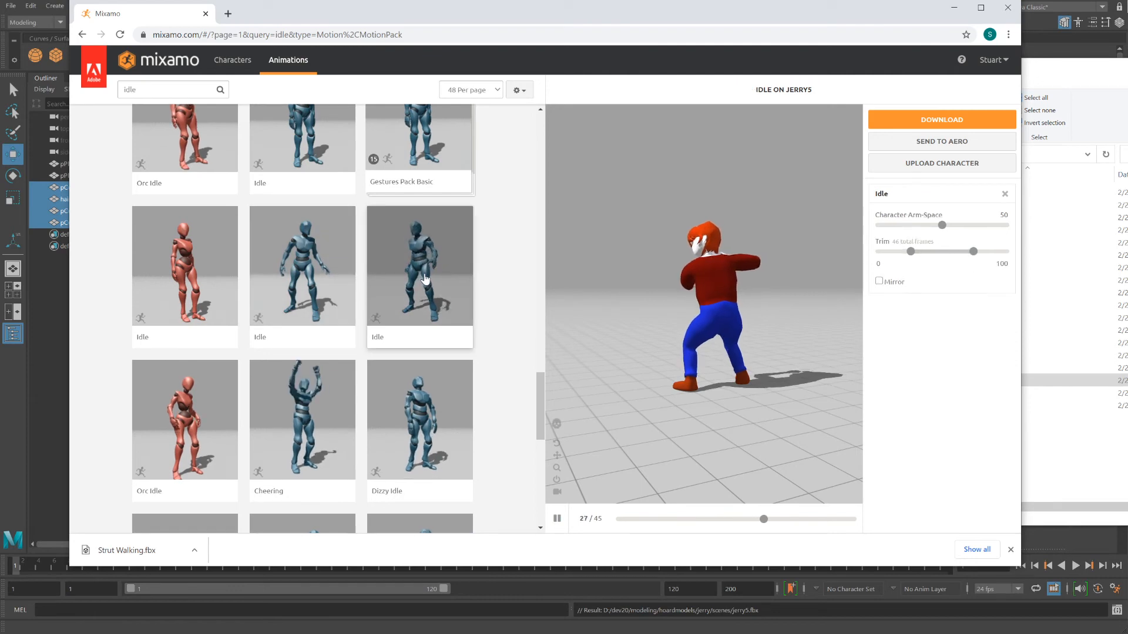
pyautogui.click(316, 400)
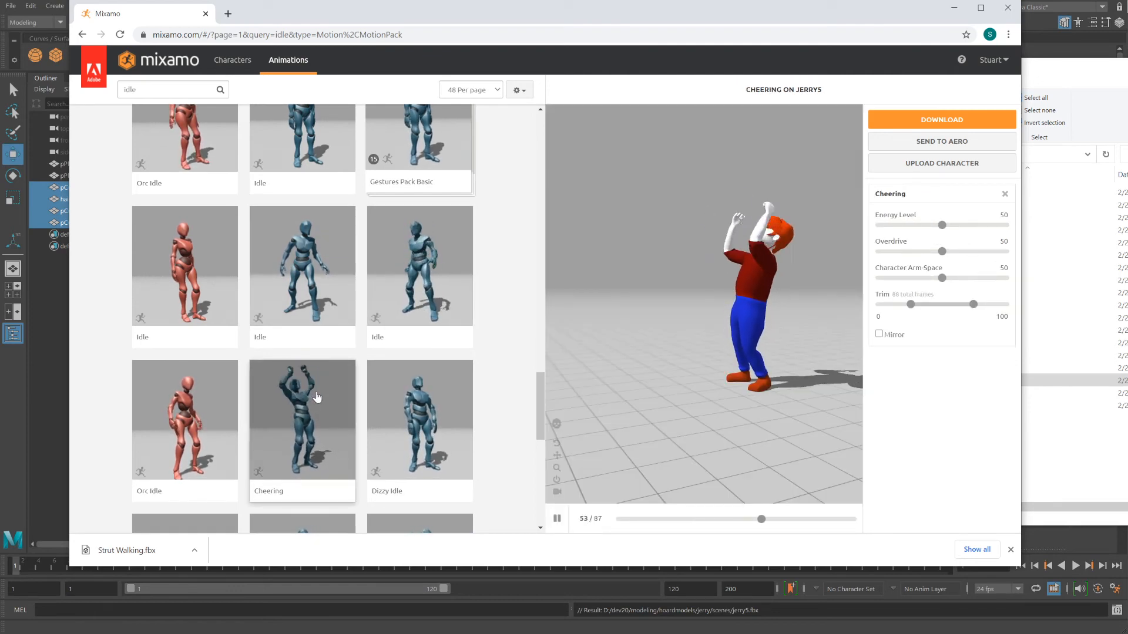
# Apply the Idle animation located above Dizzy Idle to the character and download it as FBX Binary without skin
pyautogui.click(419, 276)
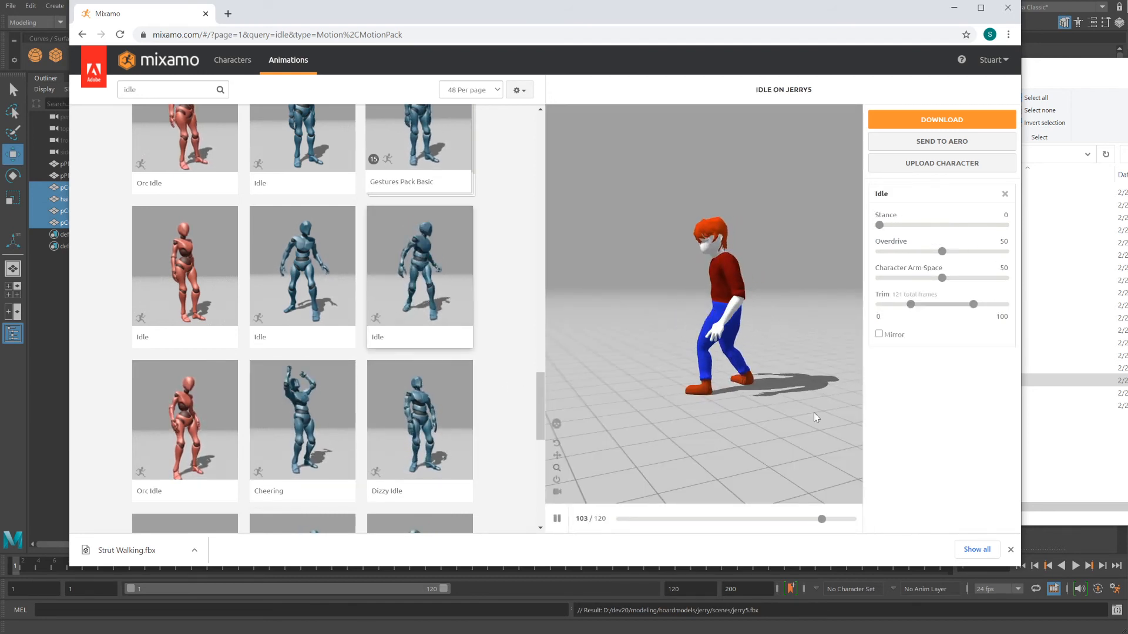
pyautogui.click(942, 120)
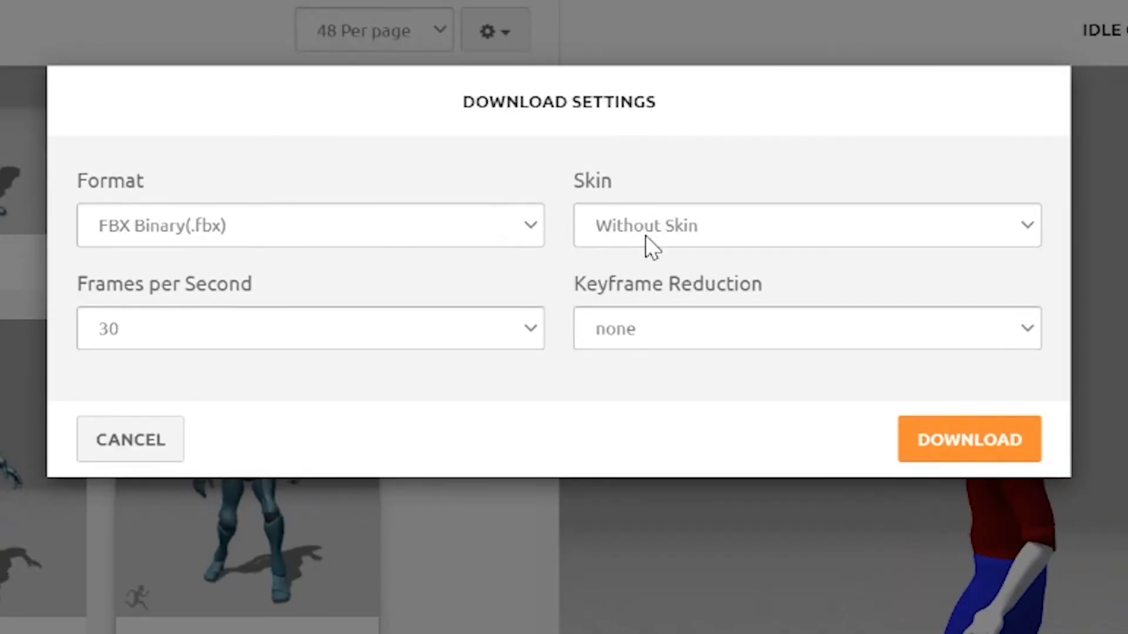
pyautogui.click(976, 445)
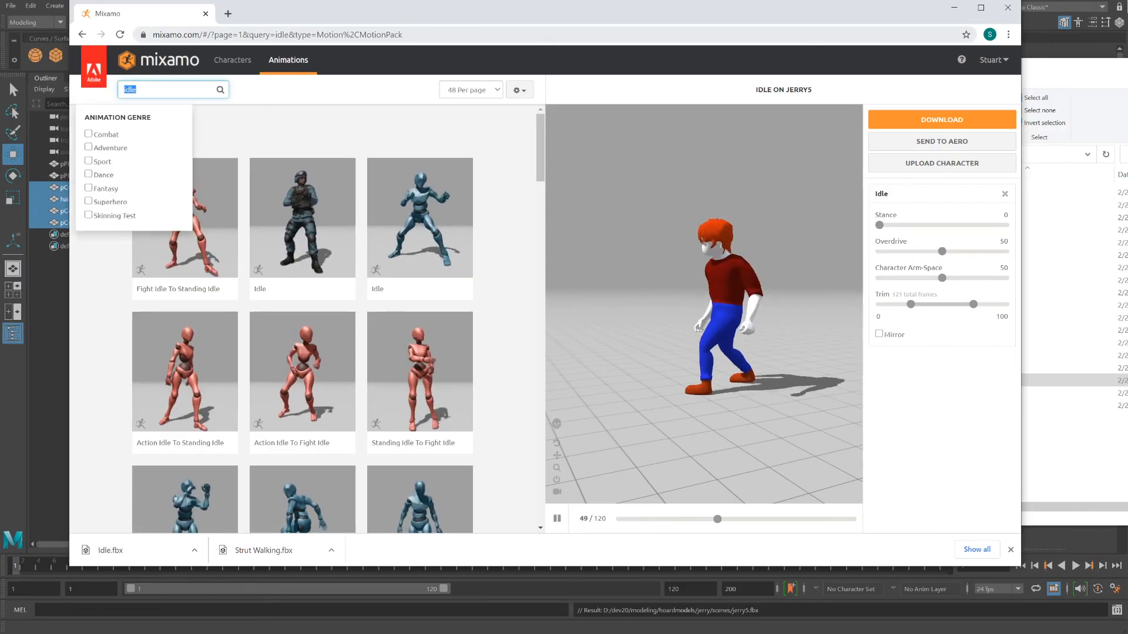
# Search the animations for "t-pose" and apply T-Pose to the character
pyautogui.write('t-p')
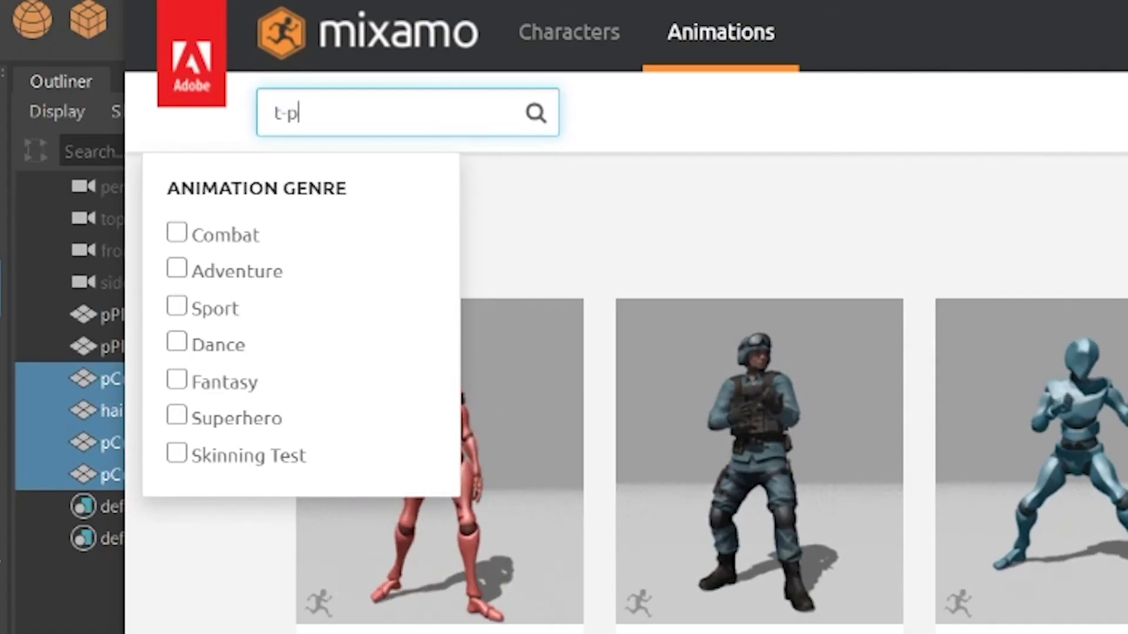
pyautogui.write('ose')
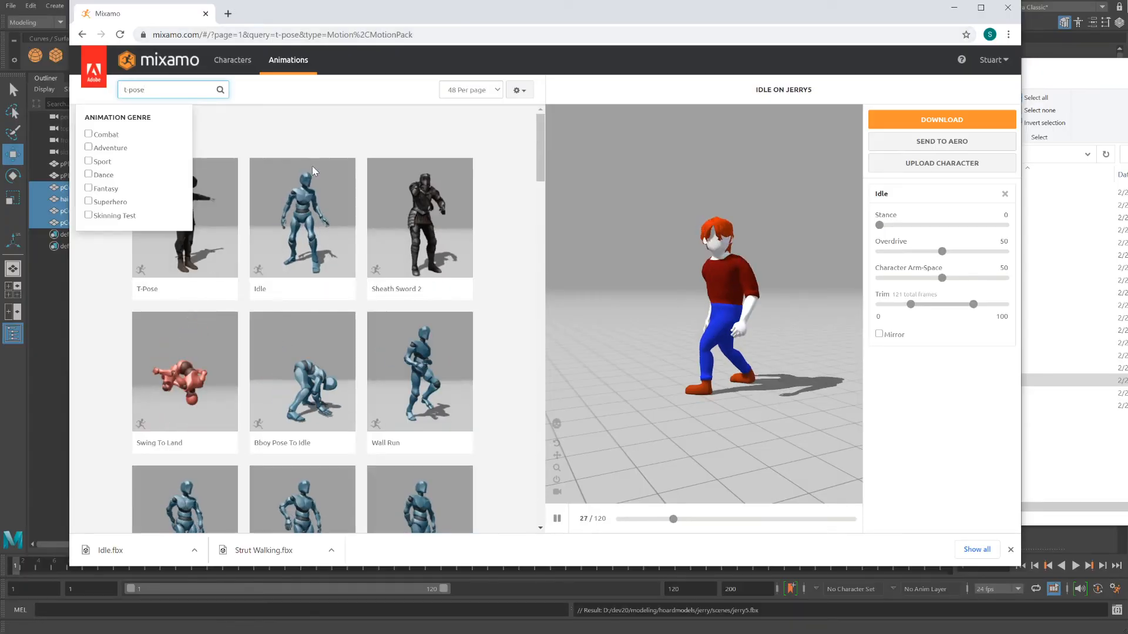
pyautogui.click(198, 249)
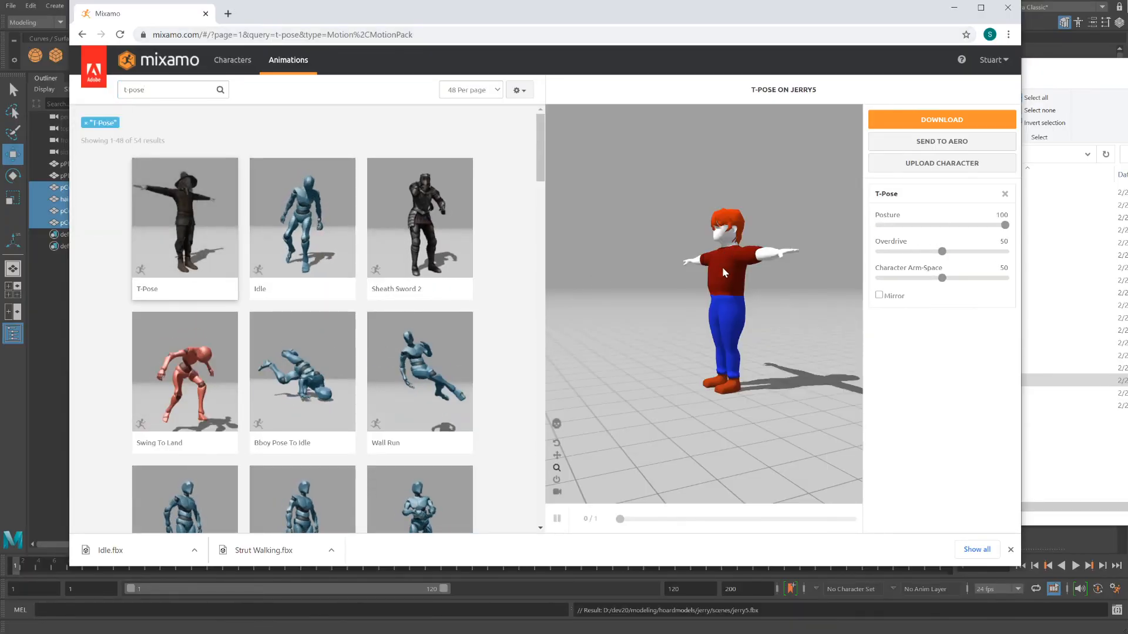
# Download the T-Pose as FBX Binary with skin, at 30 frames per second
pyautogui.click(930, 121)
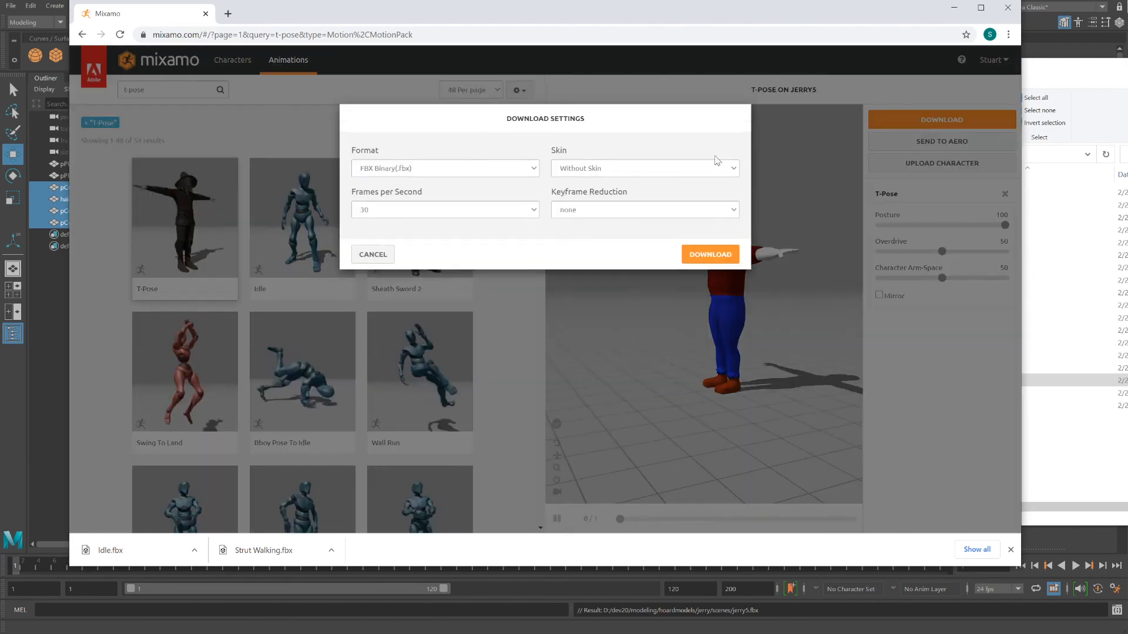
pyautogui.click(577, 170)
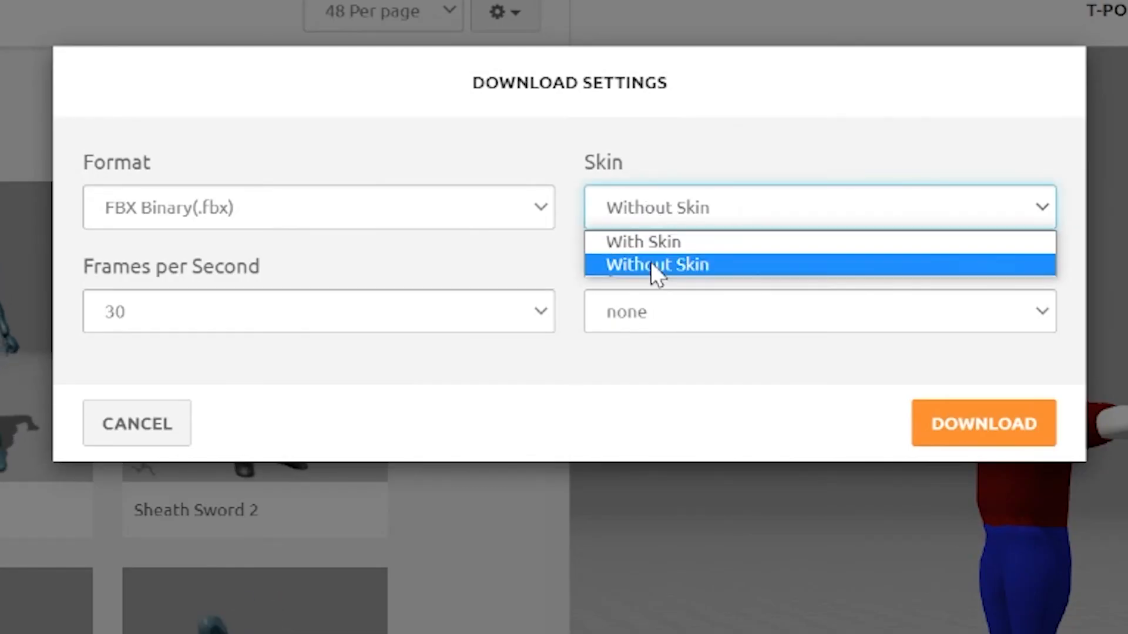
pyautogui.click(650, 247)
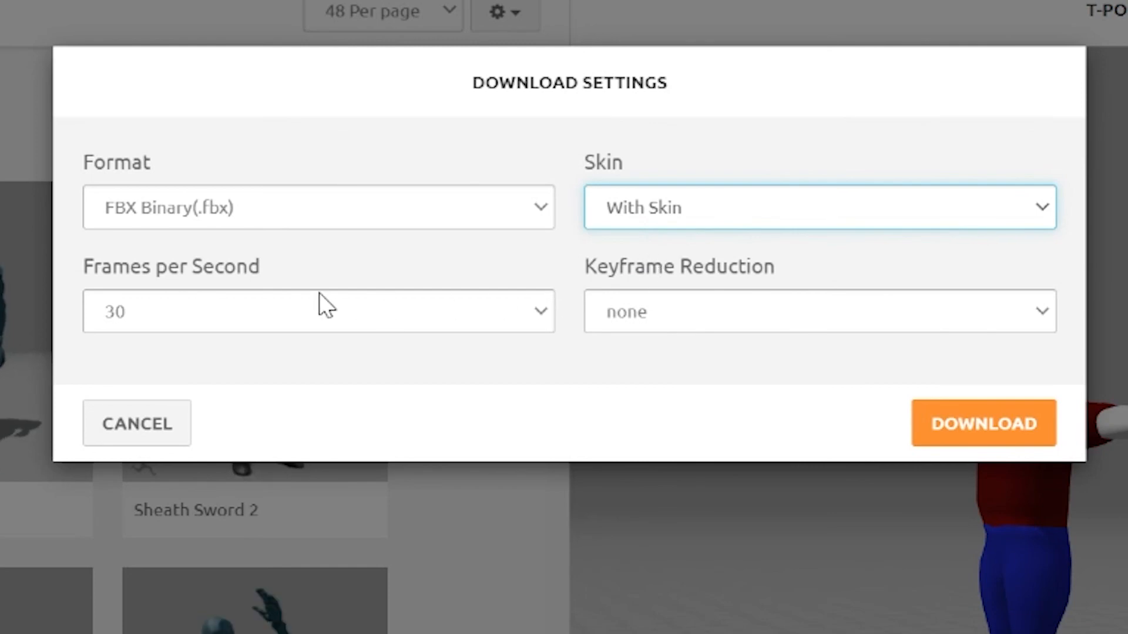
pyautogui.click(984, 420)
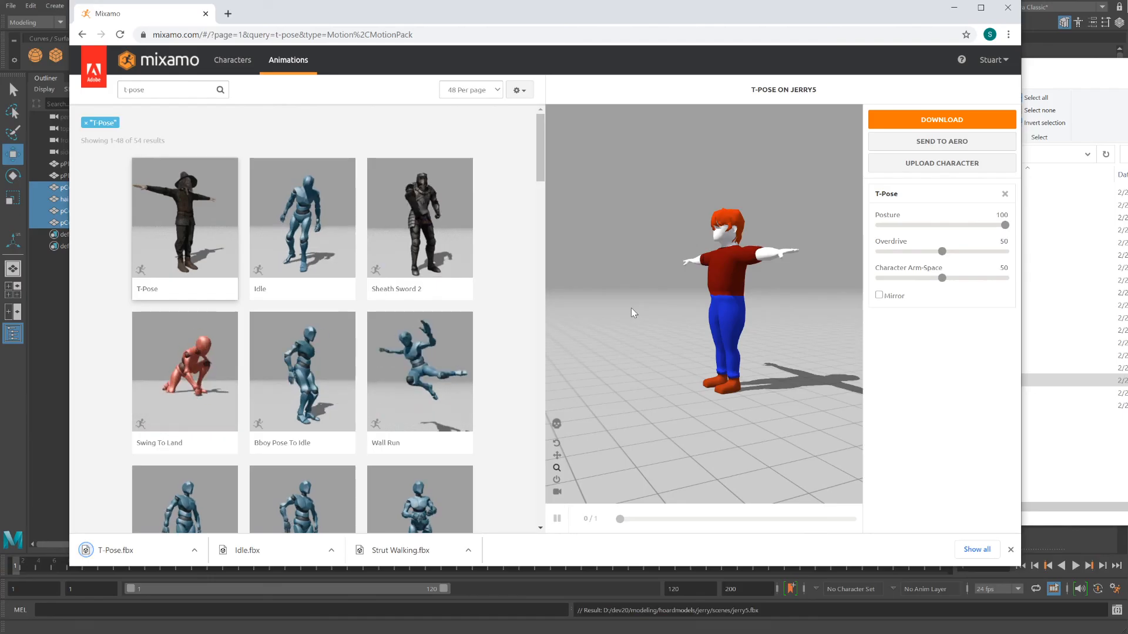